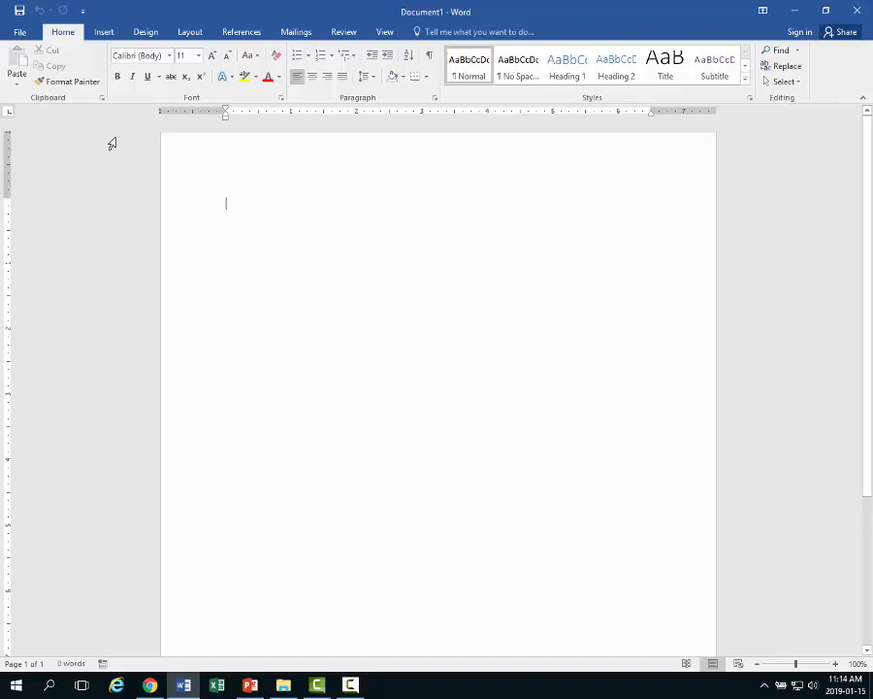
# - Apply the Normal margin preset to Document1, giving 1-inch margins on every side
pyautogui.click(195, 33)
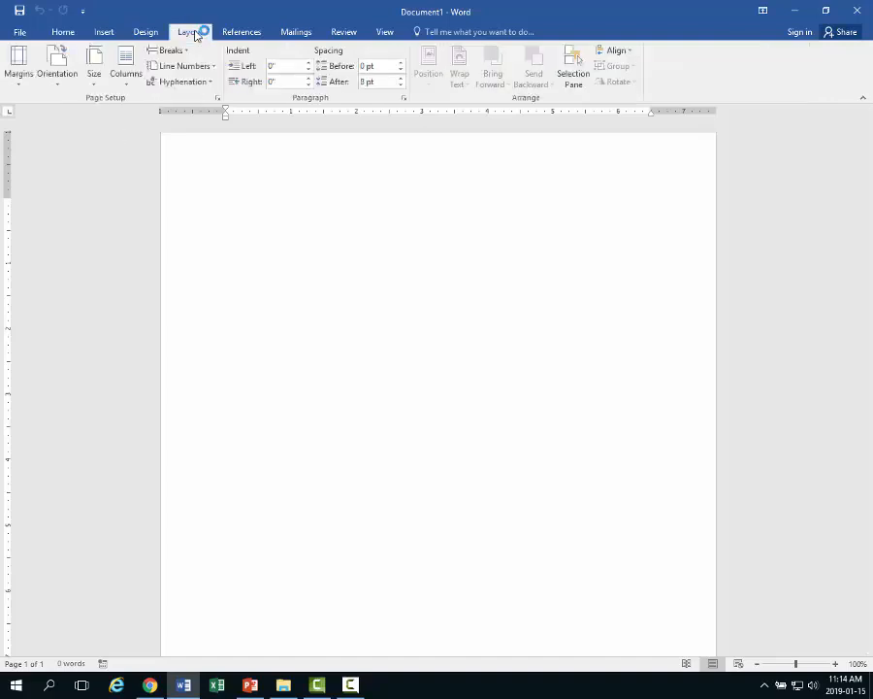
pyautogui.click(18, 76)
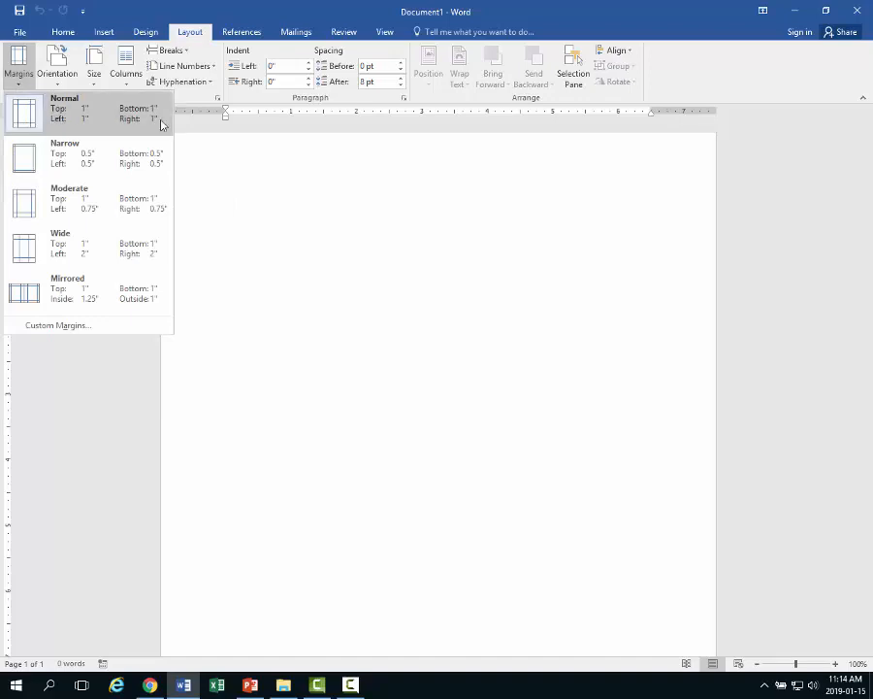
pyautogui.click(40, 120)
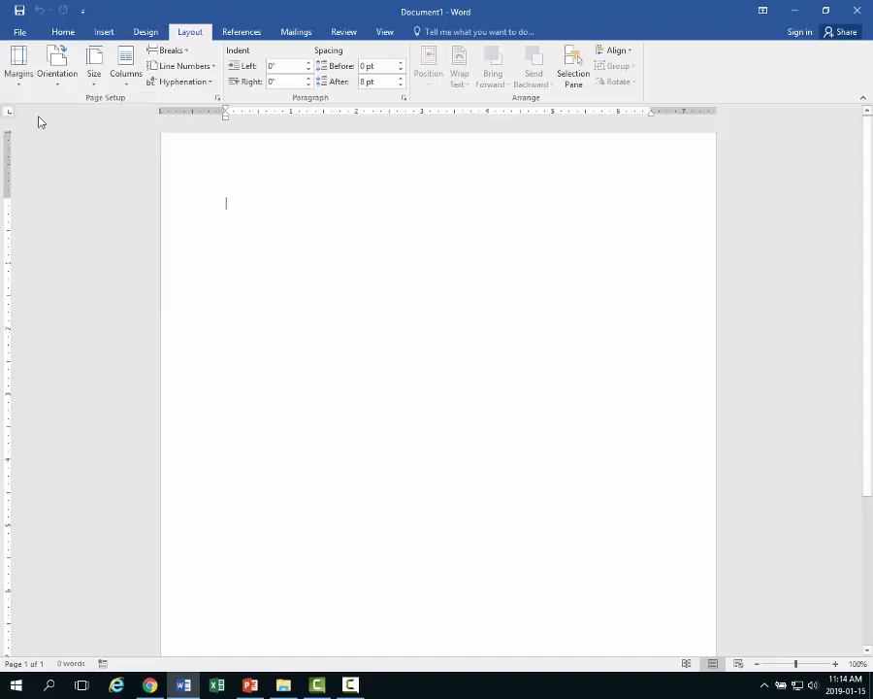
# - Open the header with Different First Page on and set its font to Times New Roman 12
pyautogui.doubleClick(237, 155)
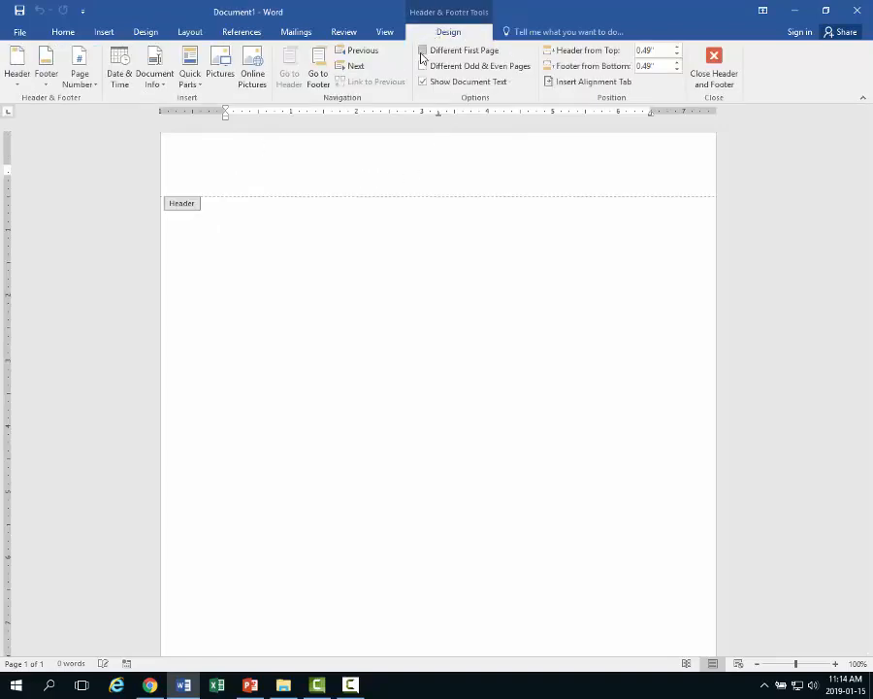
pyautogui.click(423, 51)
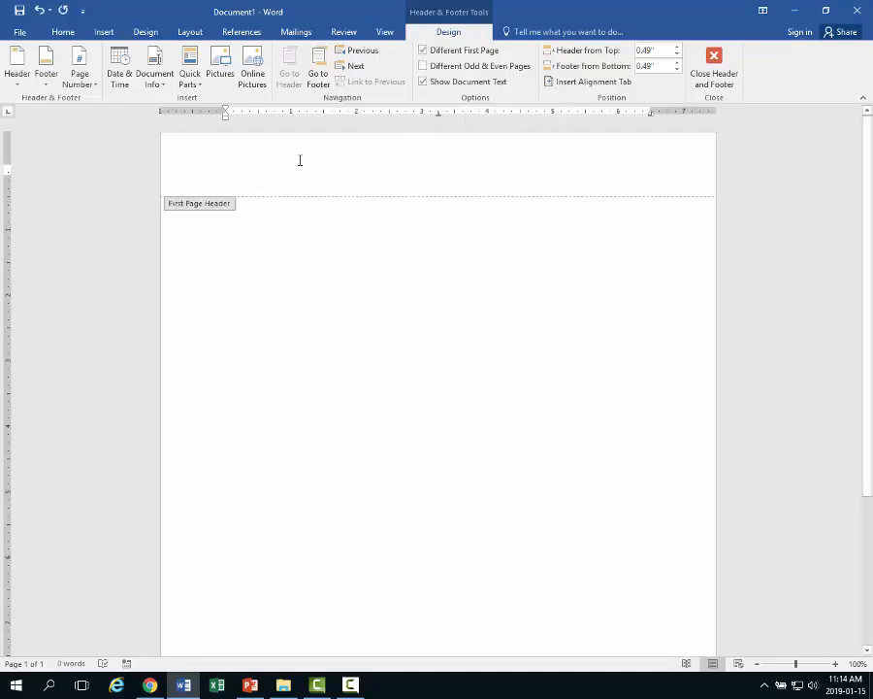
pyautogui.click(70, 34)
pyautogui.click(169, 55)
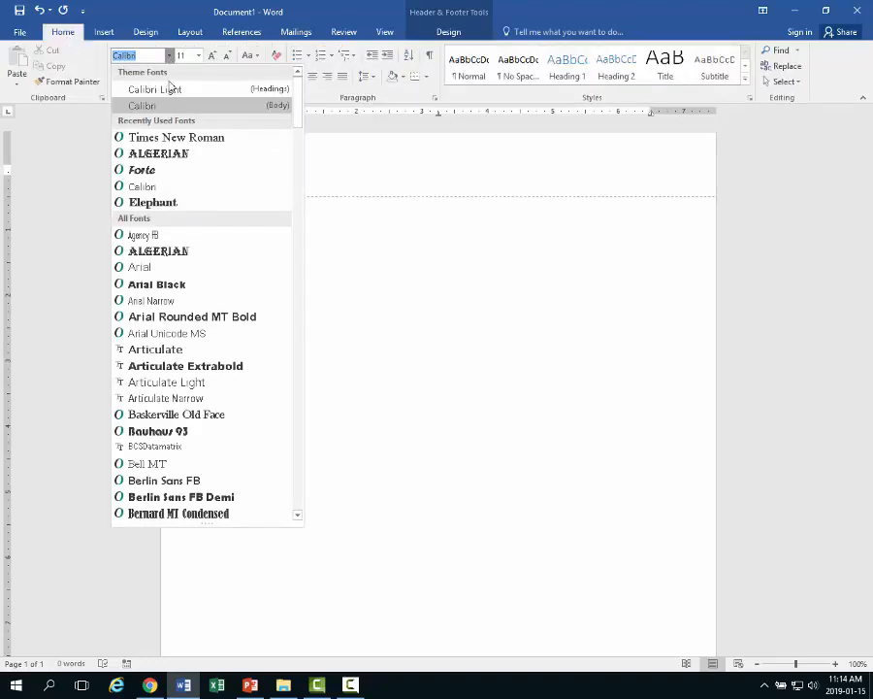
pyautogui.click(175, 137)
pyautogui.click(198, 55)
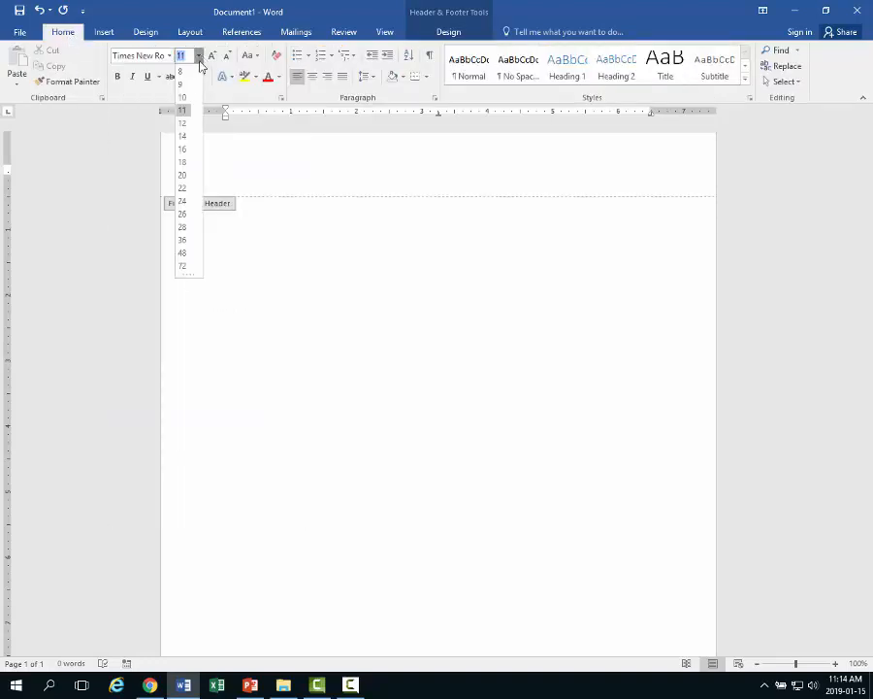
pyautogui.click(186, 124)
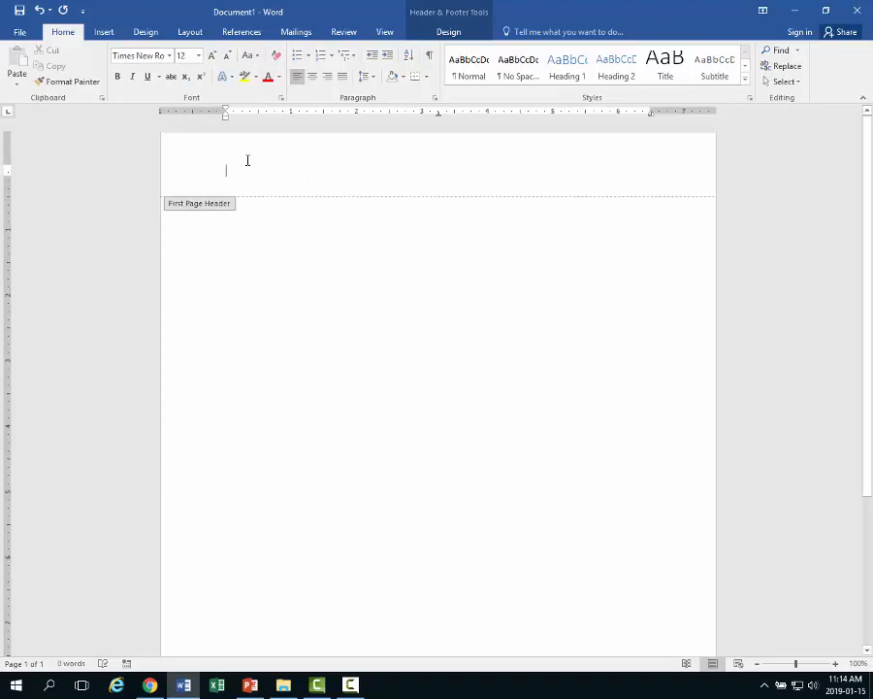
# - Type 'Running head: APA TITLE PAGE' into the first-page header and select that line
pyautogui.write('Running head')
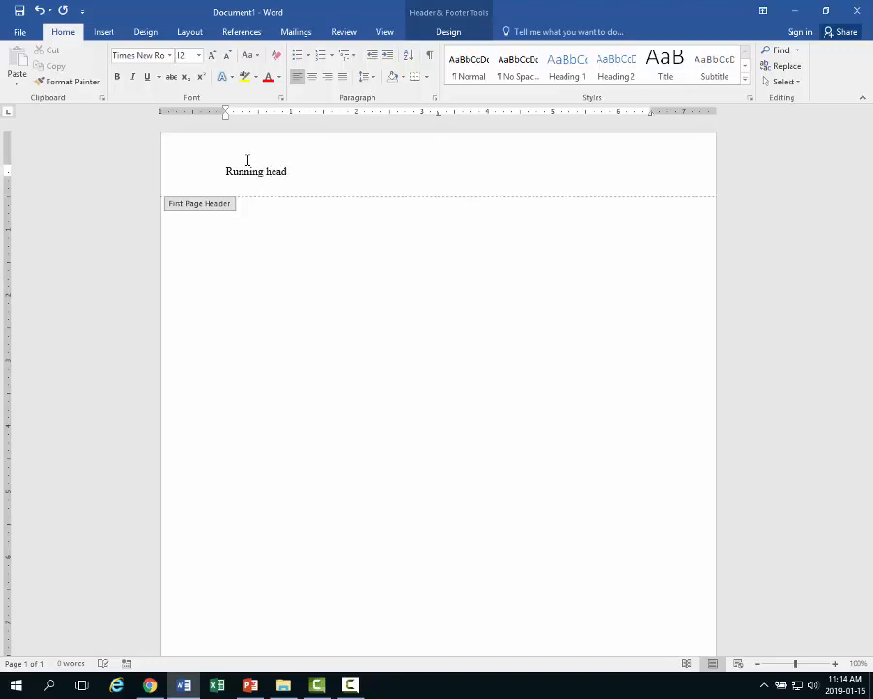
pyautogui.write(':')
pyautogui.write('APA TITLE PAGE')
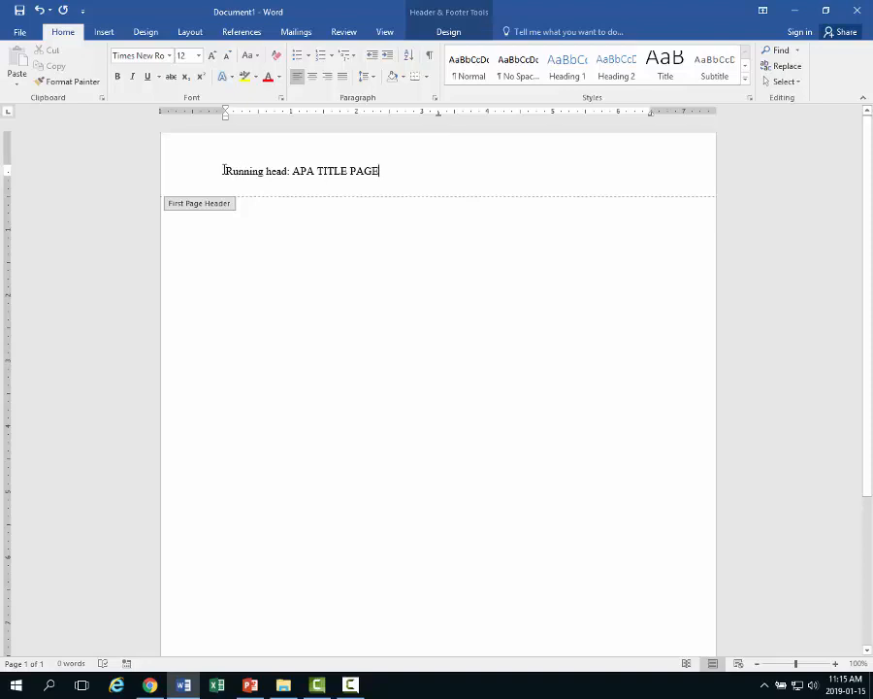
pyautogui.moveTo(224, 171); pyautogui.dragTo(380, 178)
# - Tab to the right end of the header line and insert a plain page number 1 there
pyautogui.click(383, 179)
pyautogui.press('Tab')
pyautogui.press('Tab')
pyautogui.click(107, 33)
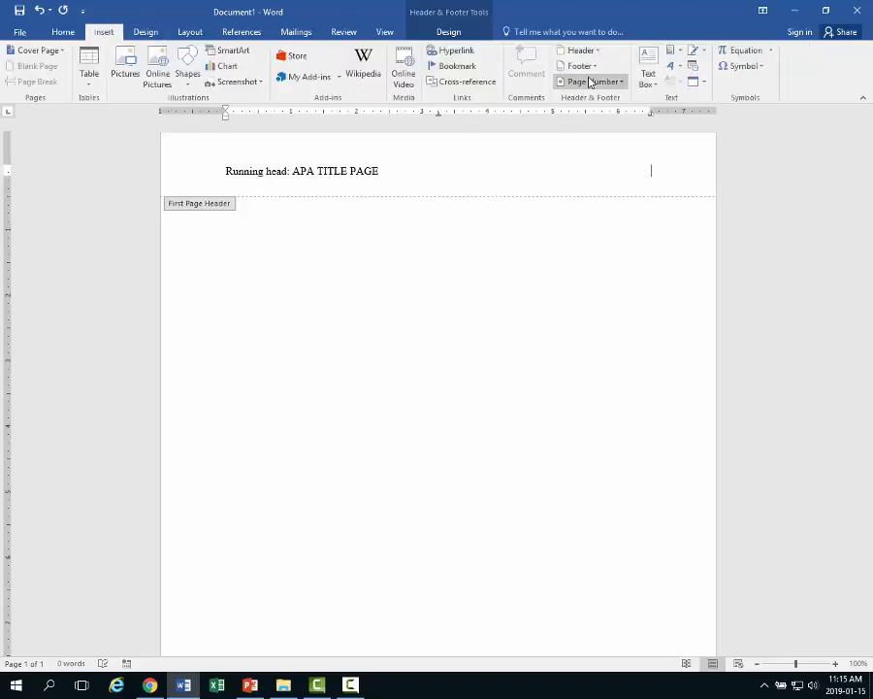
pyautogui.click(619, 84)
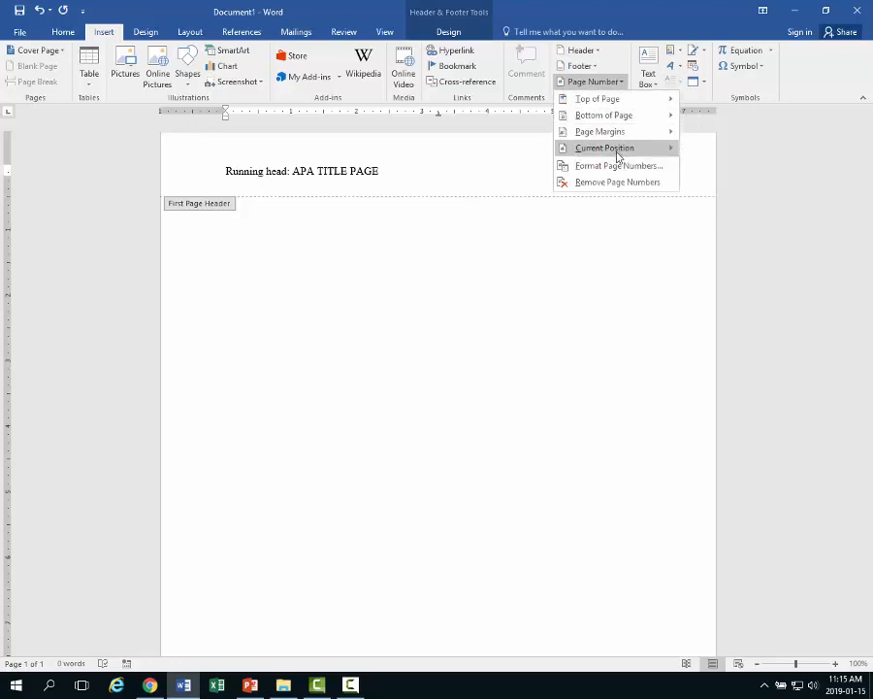
pyautogui.moveTo(616, 149)
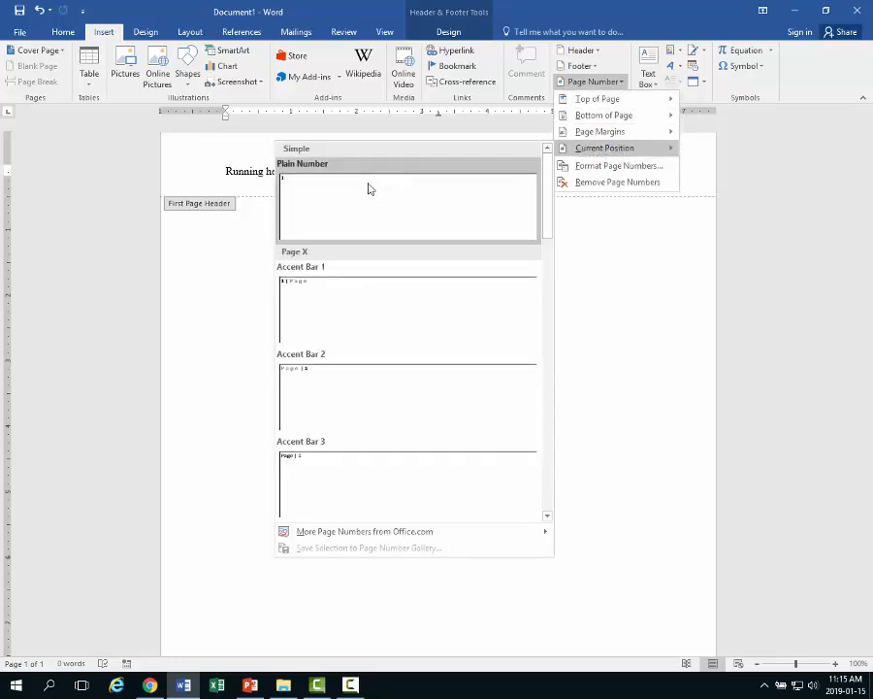
pyautogui.click(368, 213)
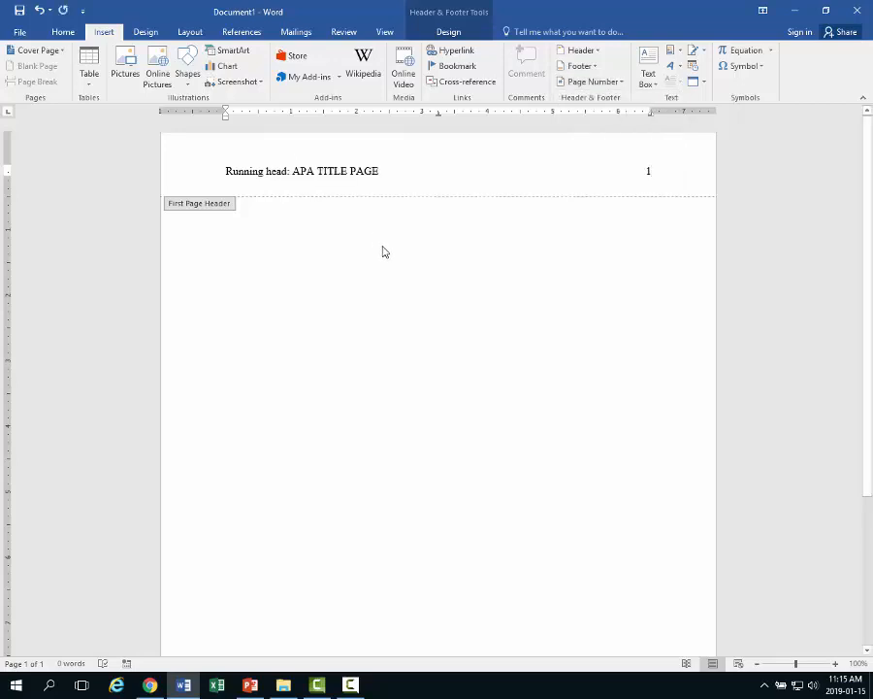
pyautogui.hotkey('alt', 'Tab')
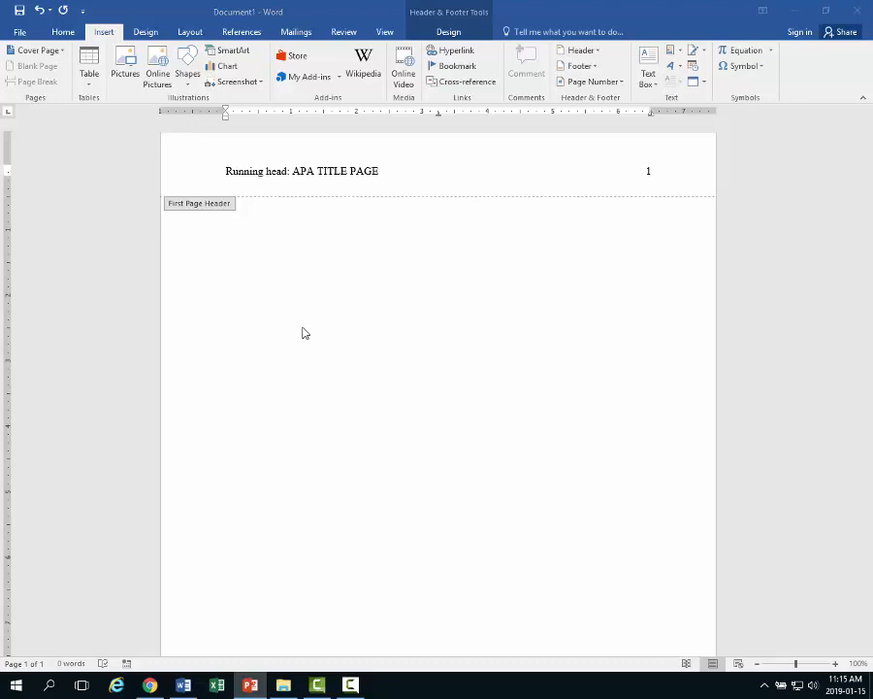
pyautogui.hotkey('alt', 'Tab')
# - Return to the body and add blank lines. Set Times New Roman 12, 2.0 line spacing and centred alignment
pyautogui.doubleClick(342, 255)
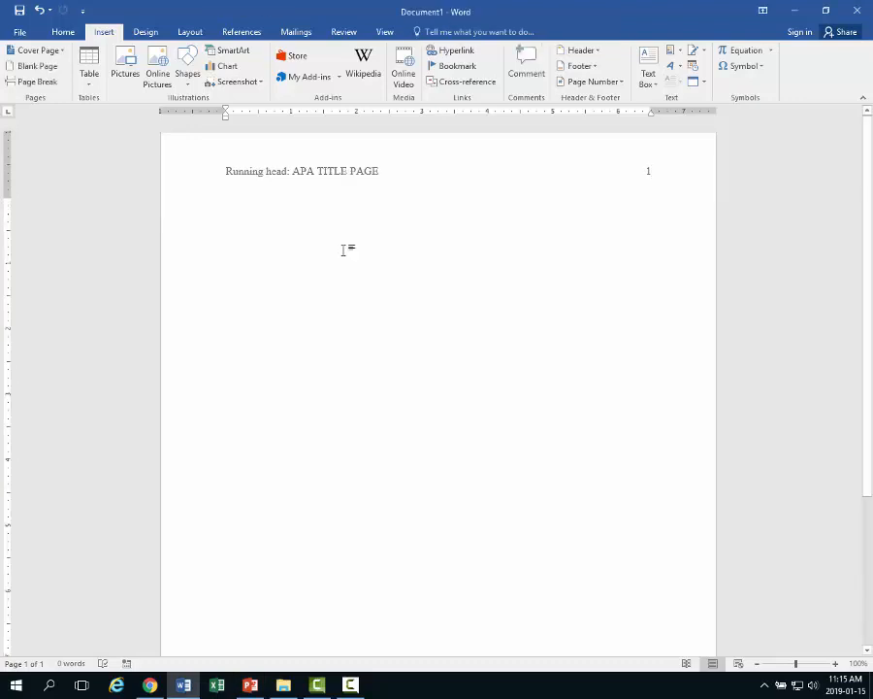
pyautogui.press('Return')
pyautogui.press('Return')
pyautogui.click(63, 35)
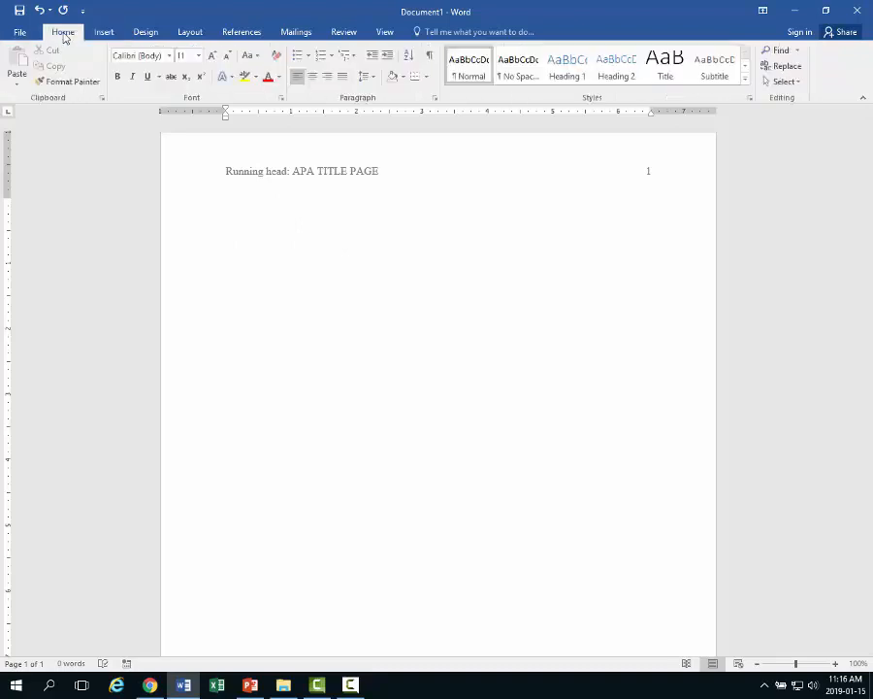
pyautogui.click(169, 57)
pyautogui.click(146, 134)
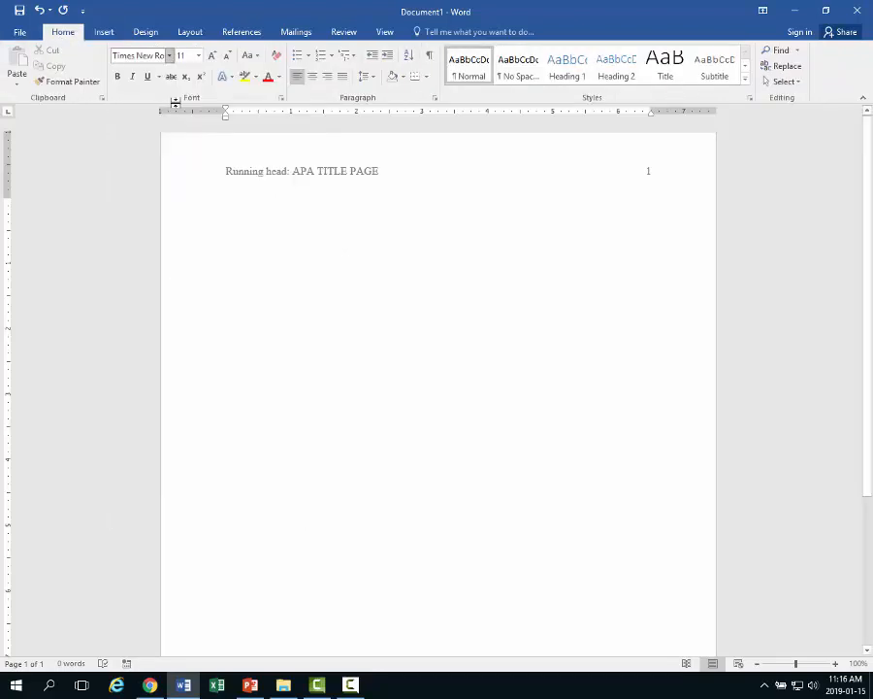
pyautogui.click(198, 56)
pyautogui.click(184, 124)
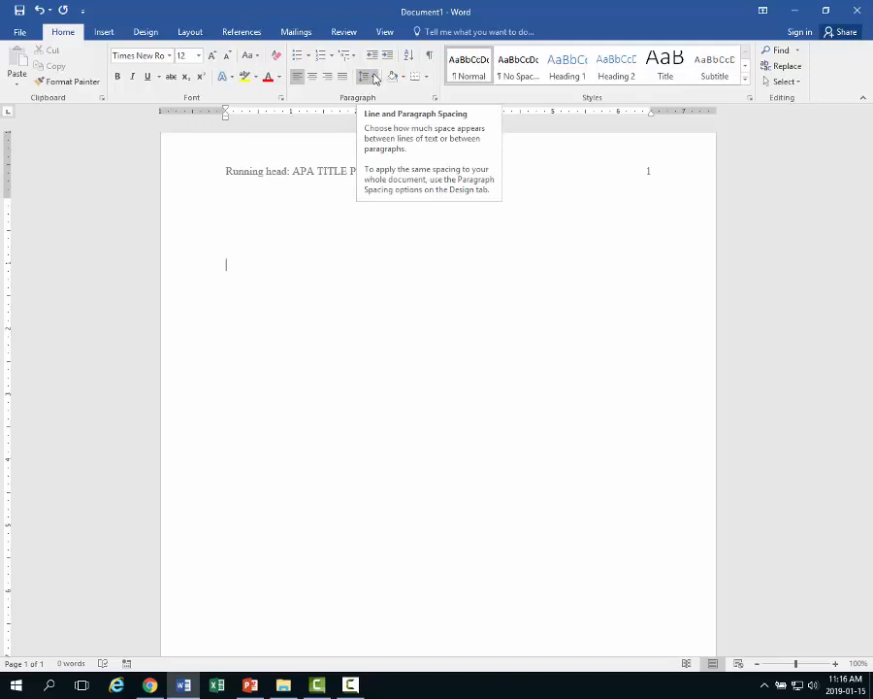
pyautogui.click(376, 79)
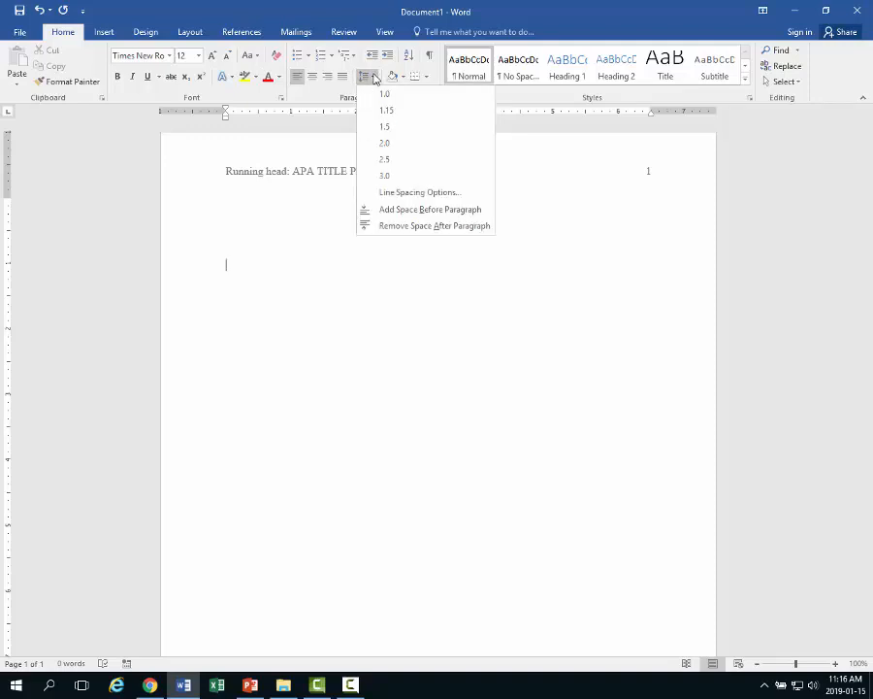
pyautogui.click(385, 146)
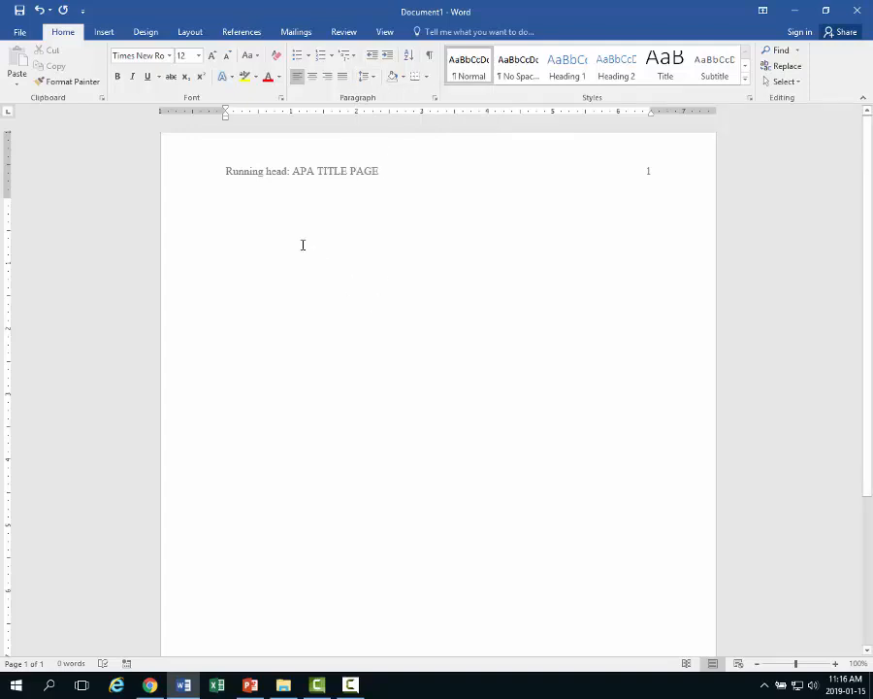
pyautogui.click(313, 78)
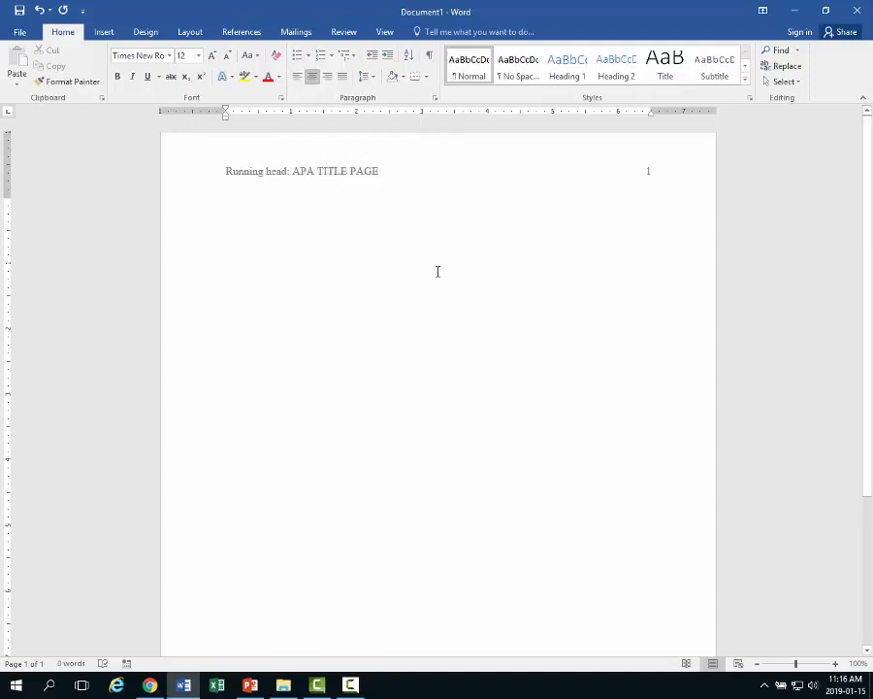
pyautogui.hotkey('alt', 'Tab')
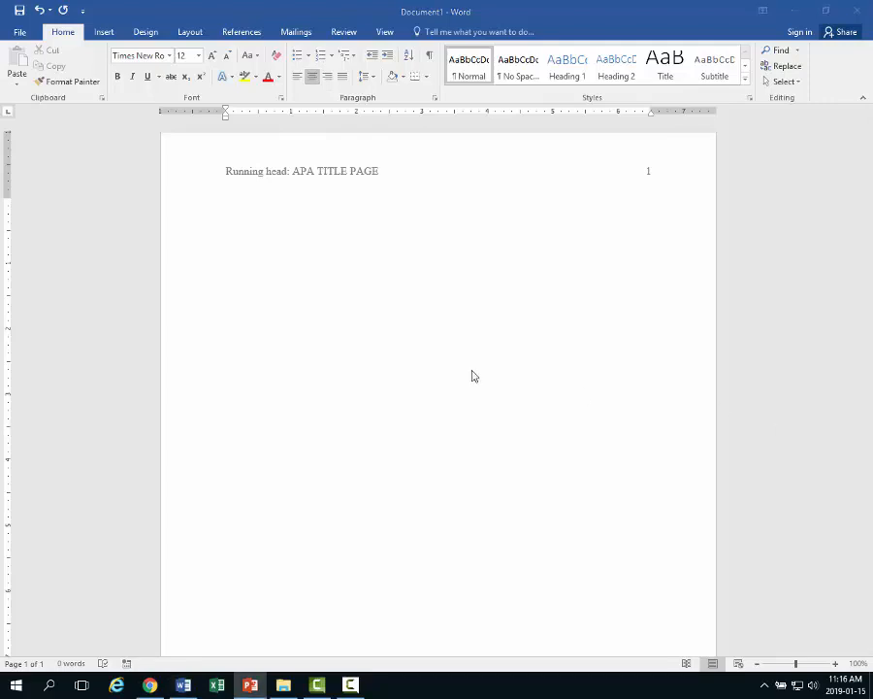
pyautogui.click(383, 261)
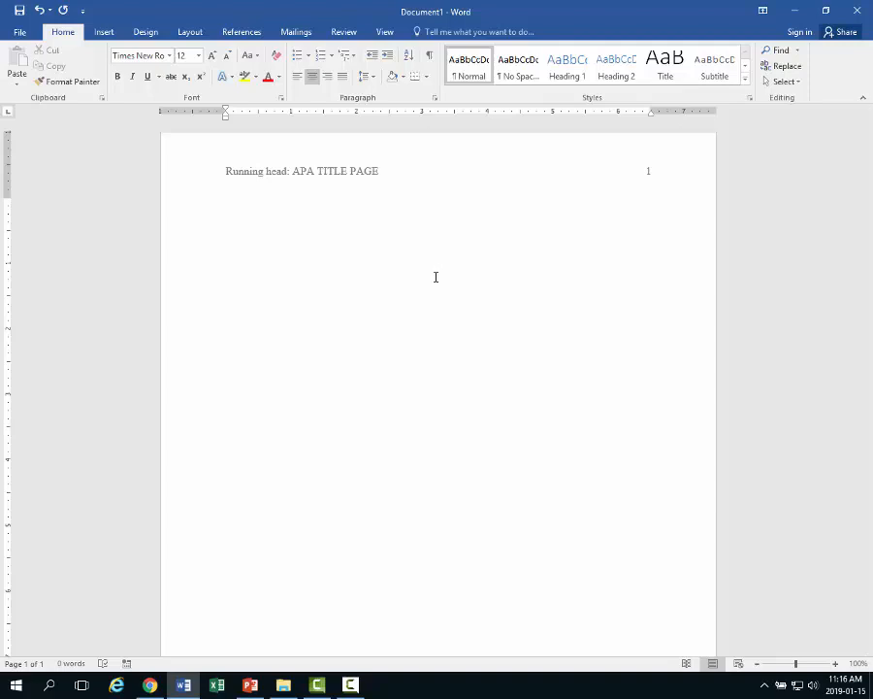
# - Type 'APA Title Page Assignment', the author's name, 'Persuasive Writing - CS 007 - A25', and the instructor line
pyautogui.write('APA Title Page Assignment')
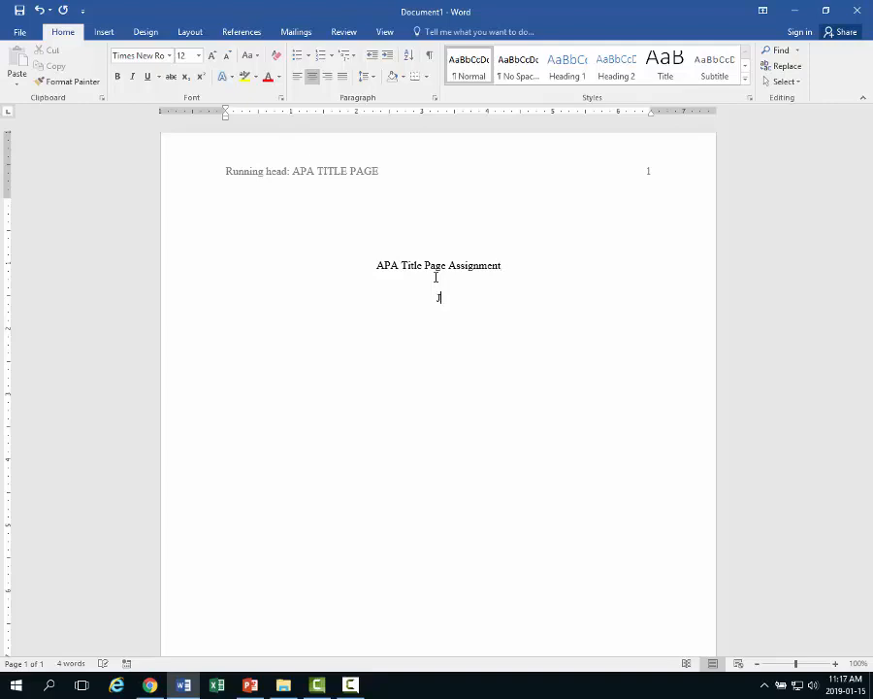
pyautogui.write('ohn Smith')
pyautogui.write('Persuasi')
pyautogui.write('ve Wr')
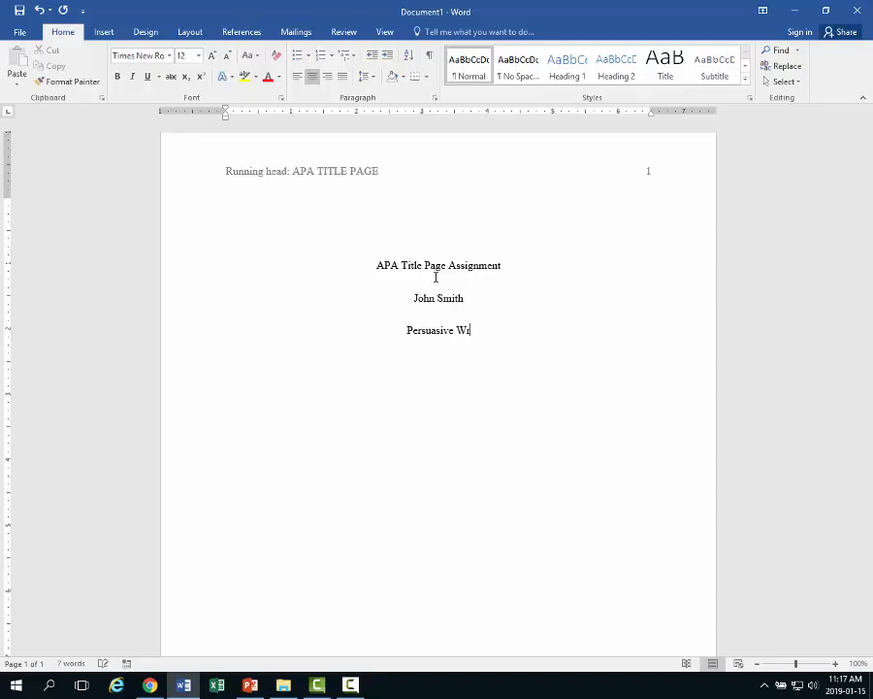
pyautogui.write('iting - CS 007')
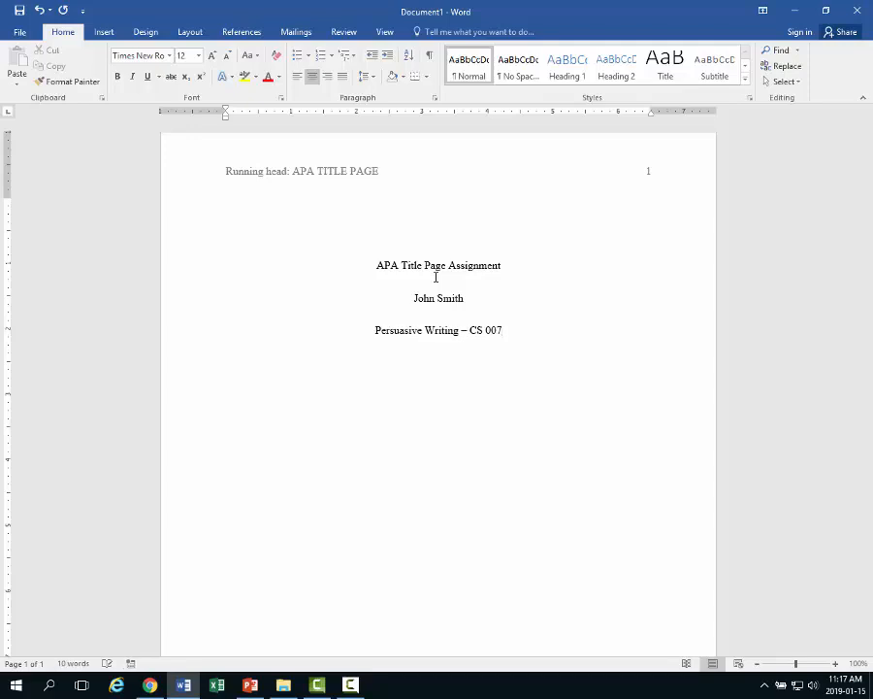
pyautogui.write(' - ')
pyautogui.write('A25')
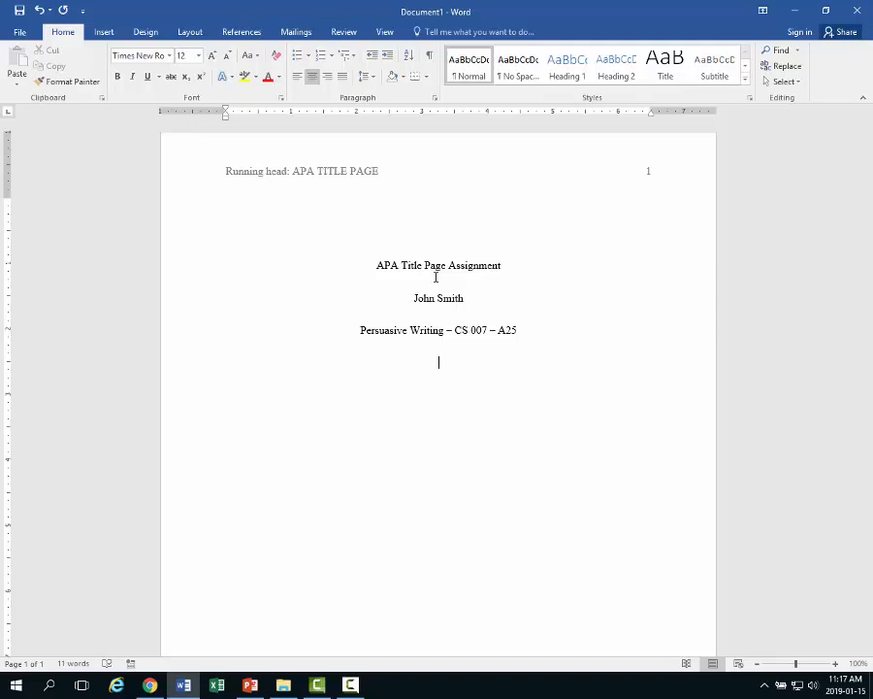
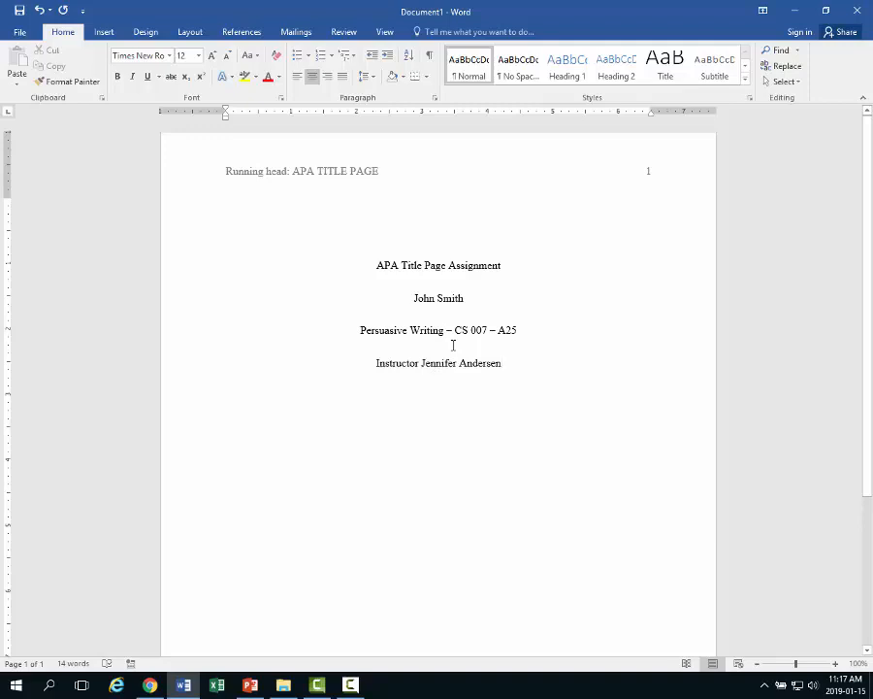
pyautogui.press('Return')
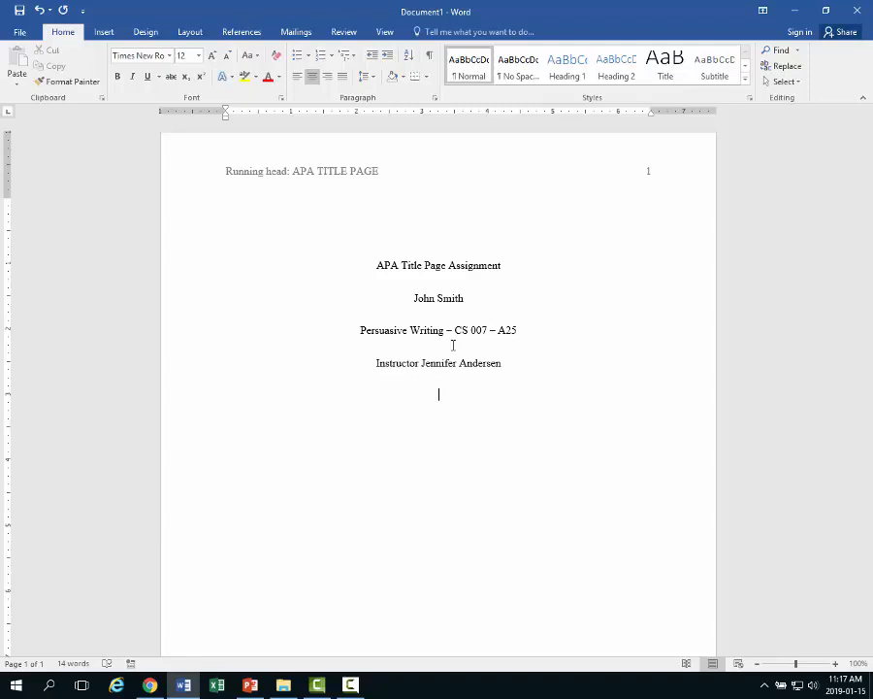
# - Enter the centred date 'Monday, February 2, 2019' and start a new line below it
pyautogui.write('Mond')
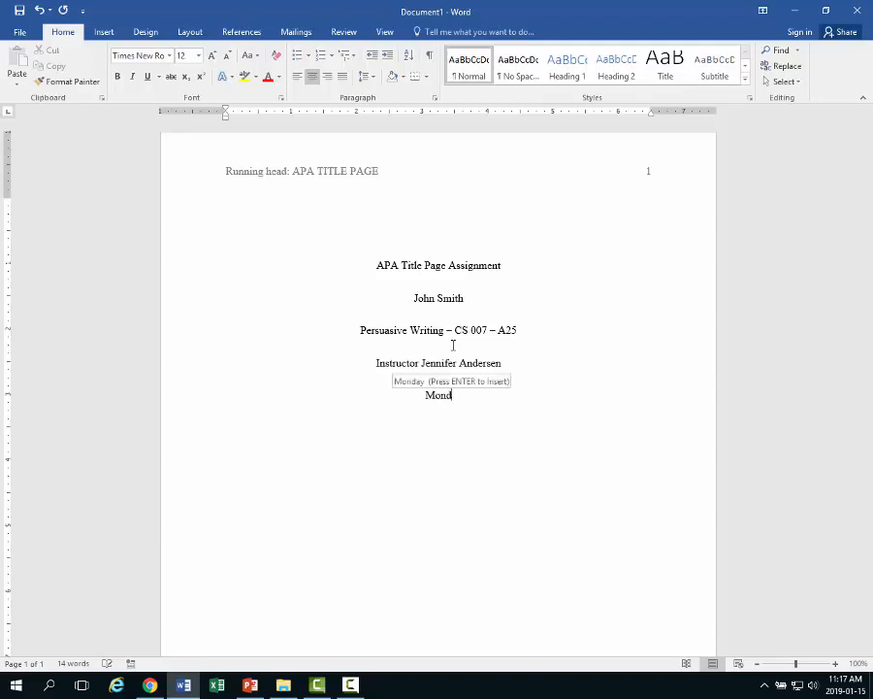
pyautogui.write('ay, Febru')
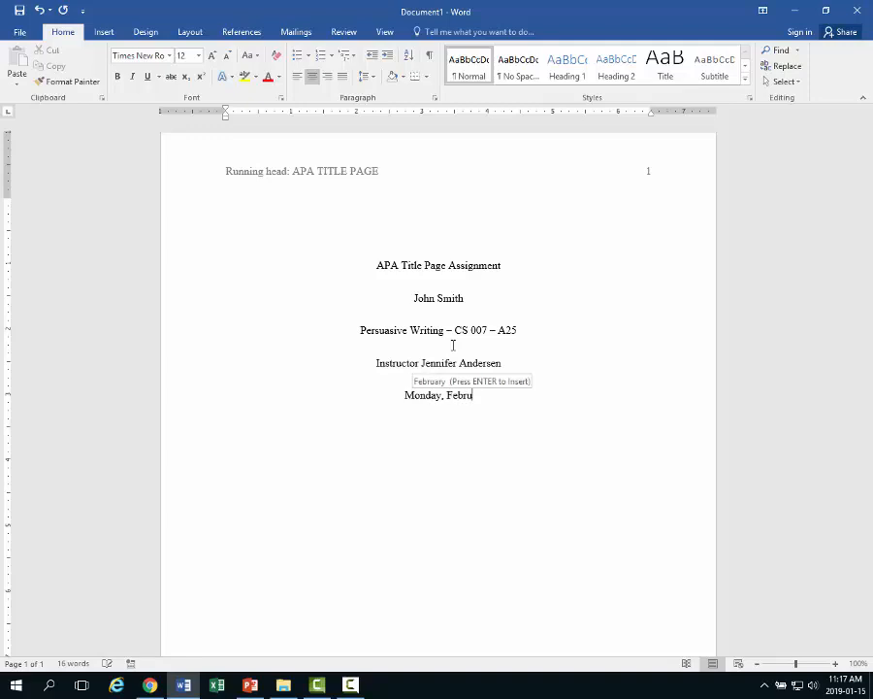
pyautogui.write('ary 2, 2019')
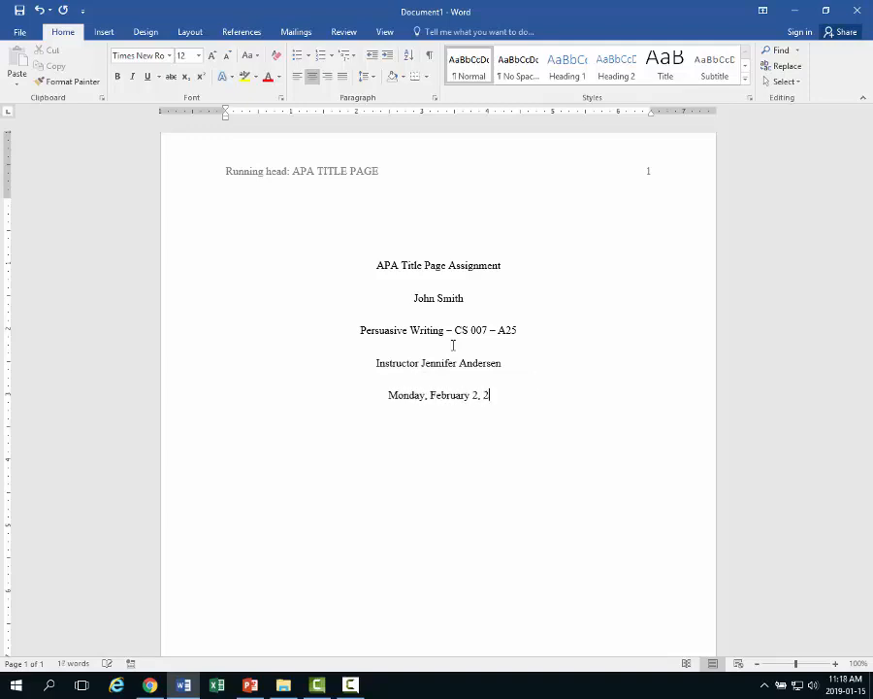
pyautogui.click(419, 397)
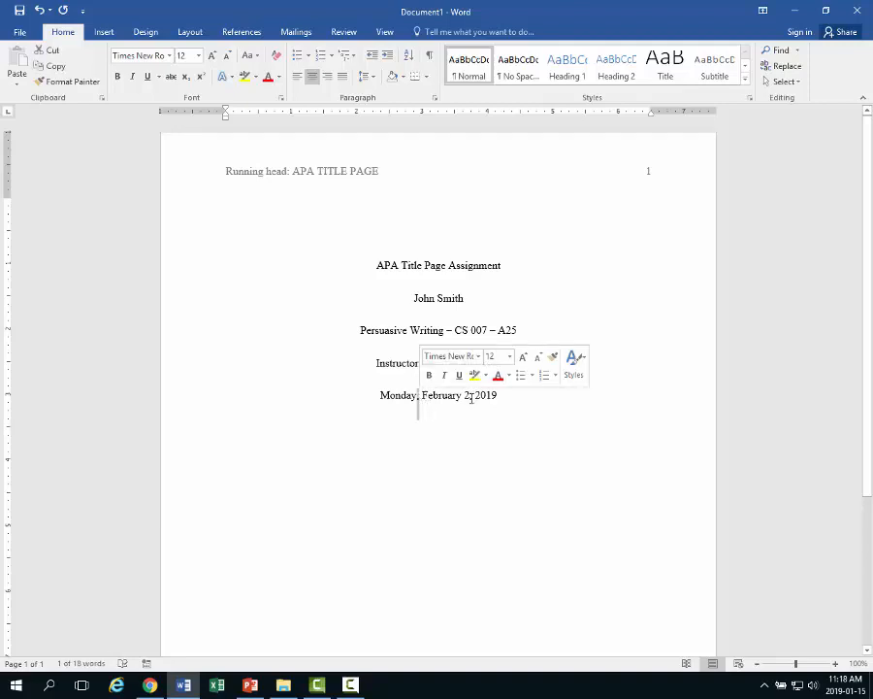
pyautogui.moveTo(470, 398); pyautogui.dragTo(474, 399)
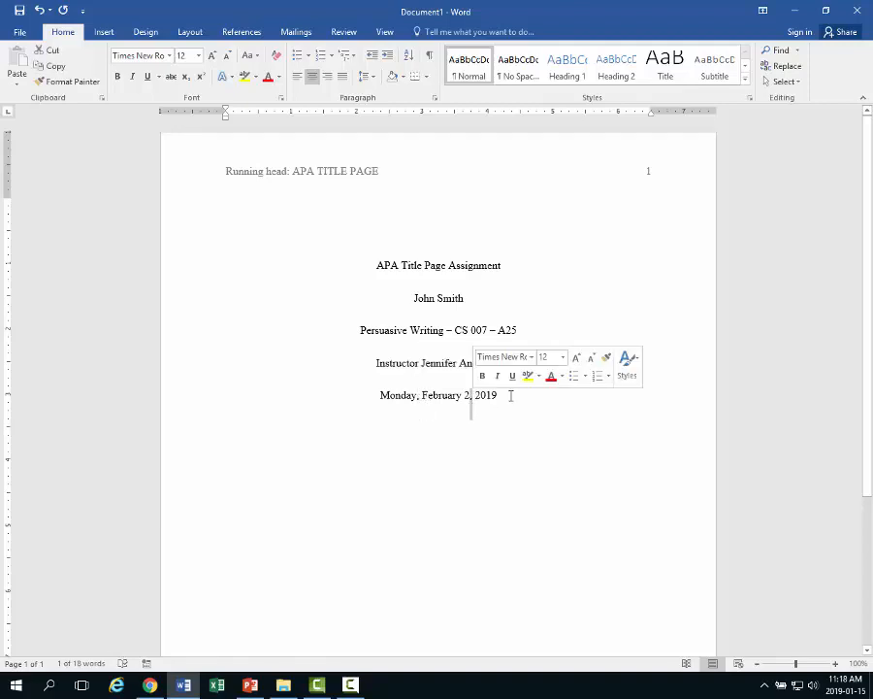
pyautogui.click(504, 397)
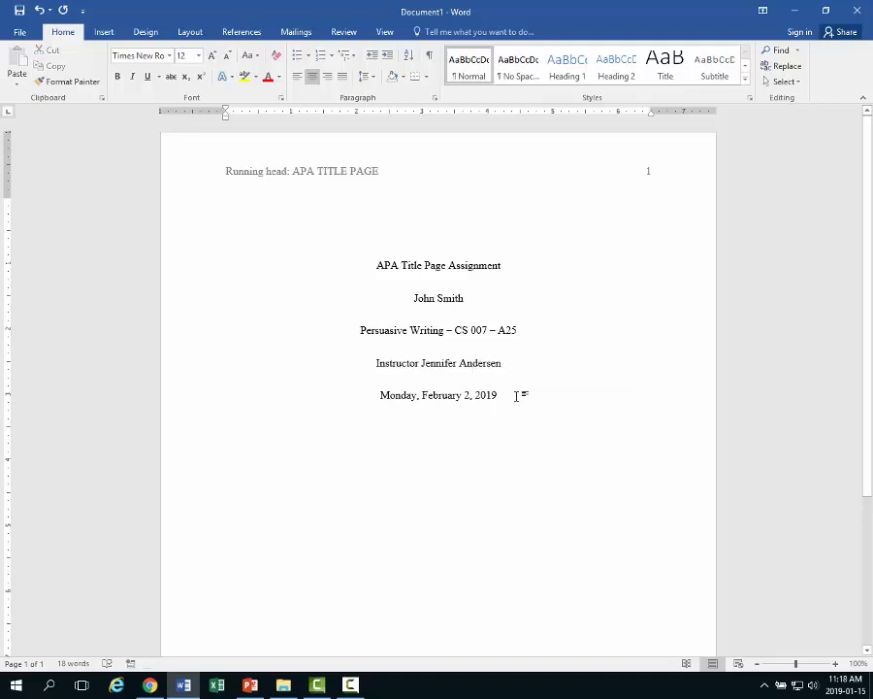
pyautogui.press('Return')
pyautogui.press('Return')
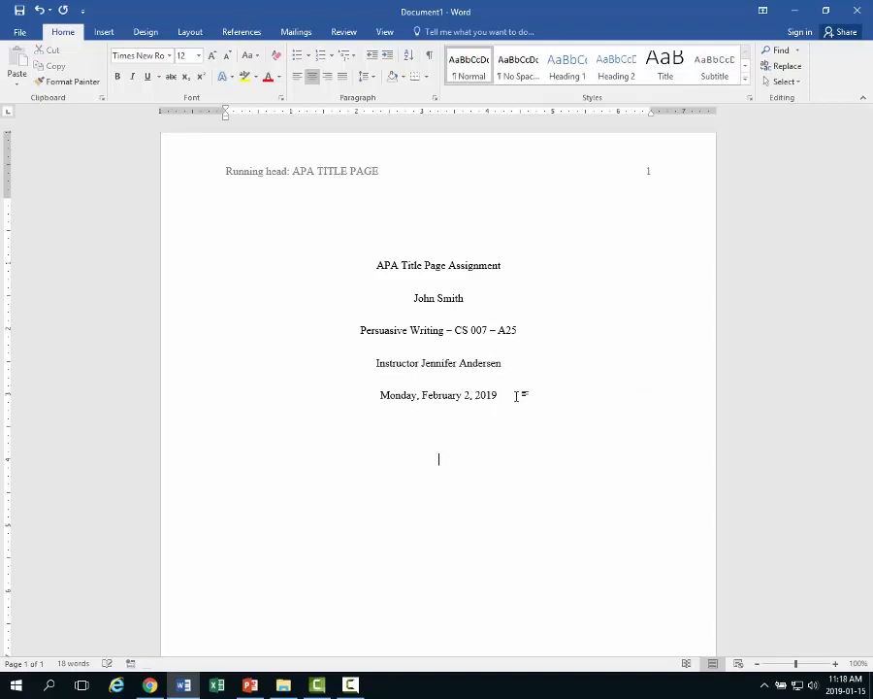
pyautogui.hotkey('alt', 'Tab')
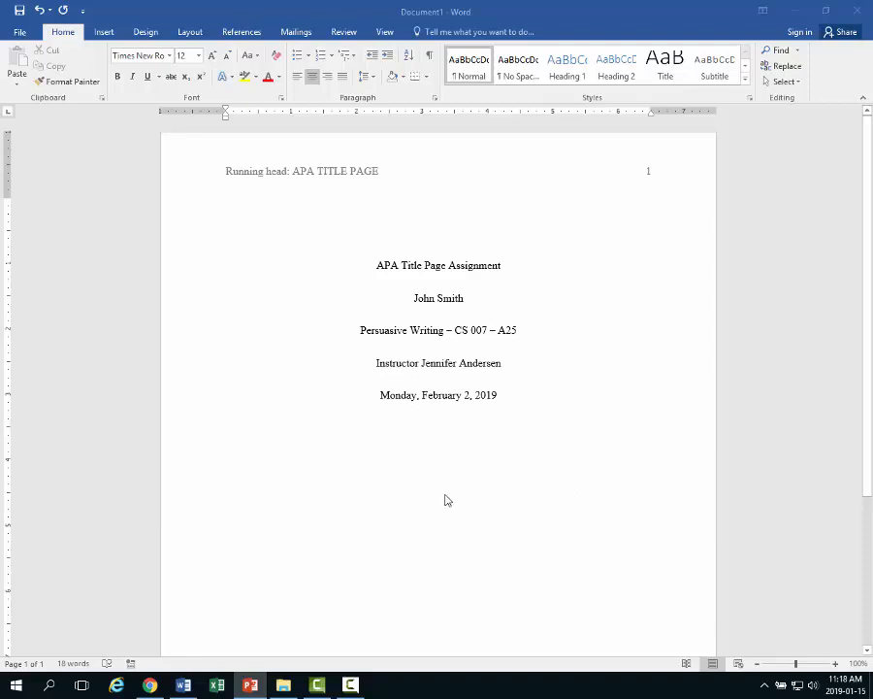
pyautogui.click(441, 459)
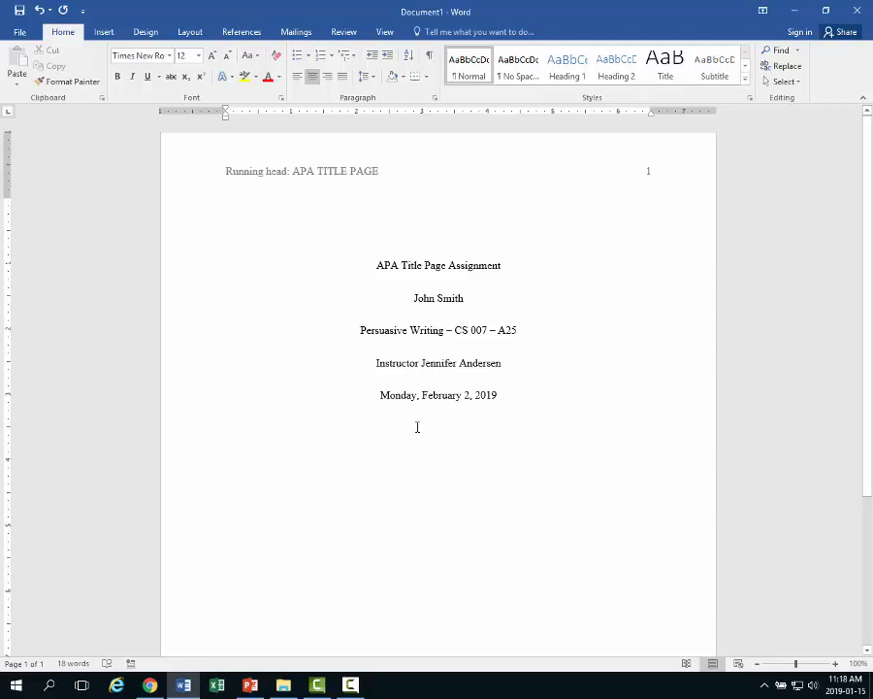
# - Insert a page break and type 'APA TITLE PAGE' into page 2's header
pyautogui.click(105, 33)
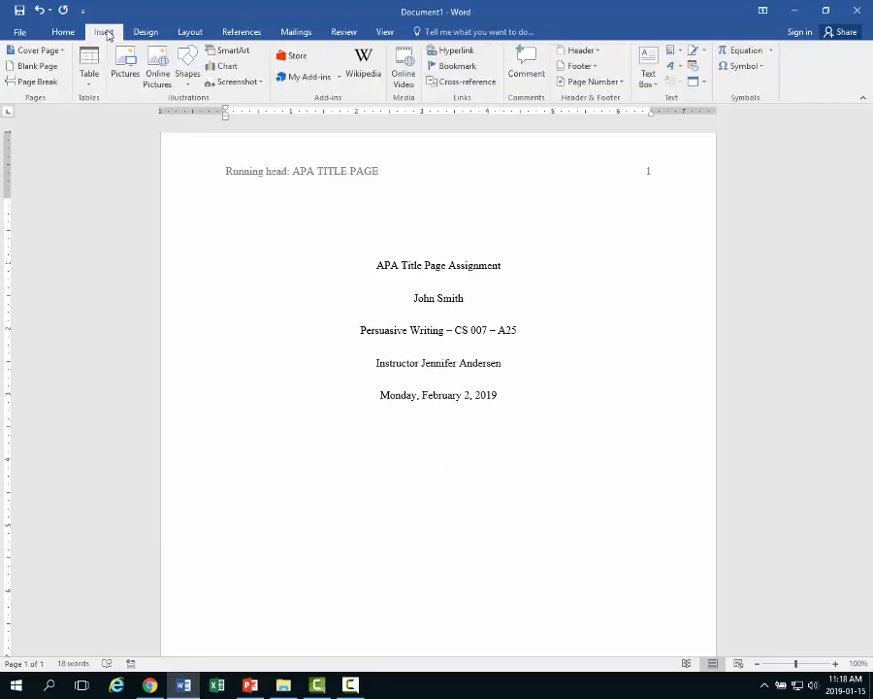
pyautogui.click(35, 83)
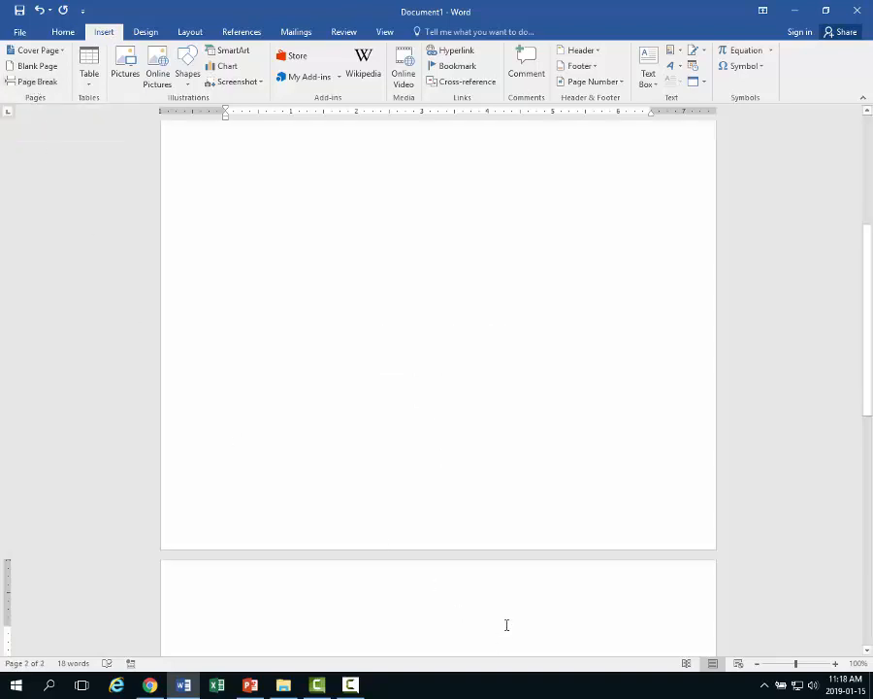
pyautogui.scroll(-5, 506, 621)
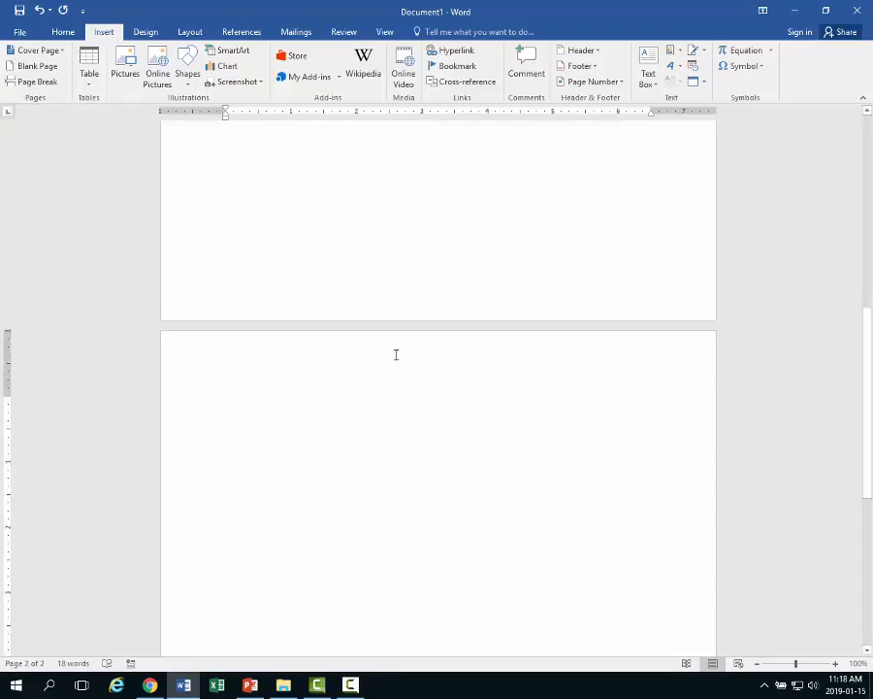
pyautogui.doubleClick(396, 354)
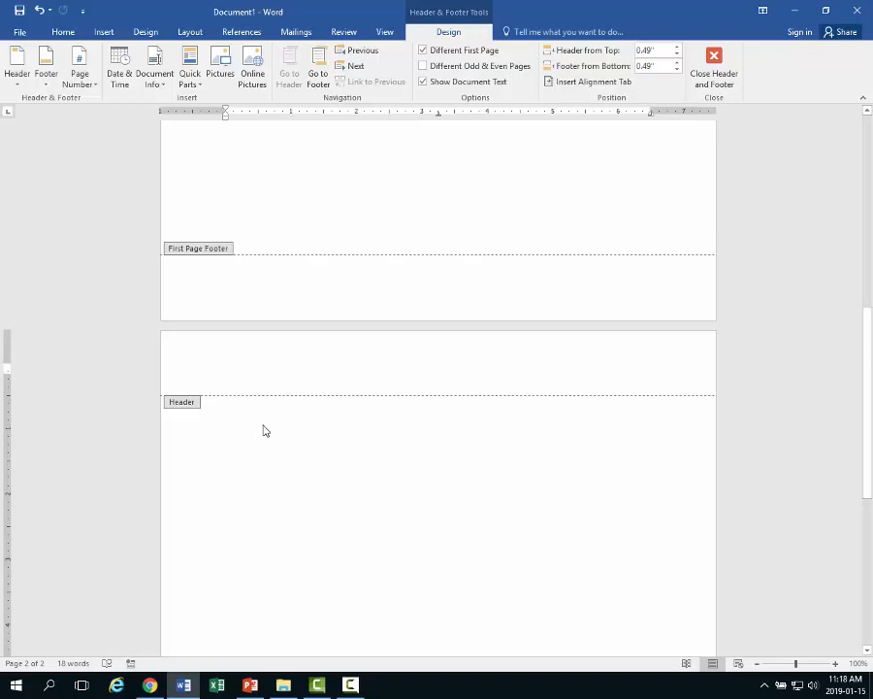
pyautogui.write('A')
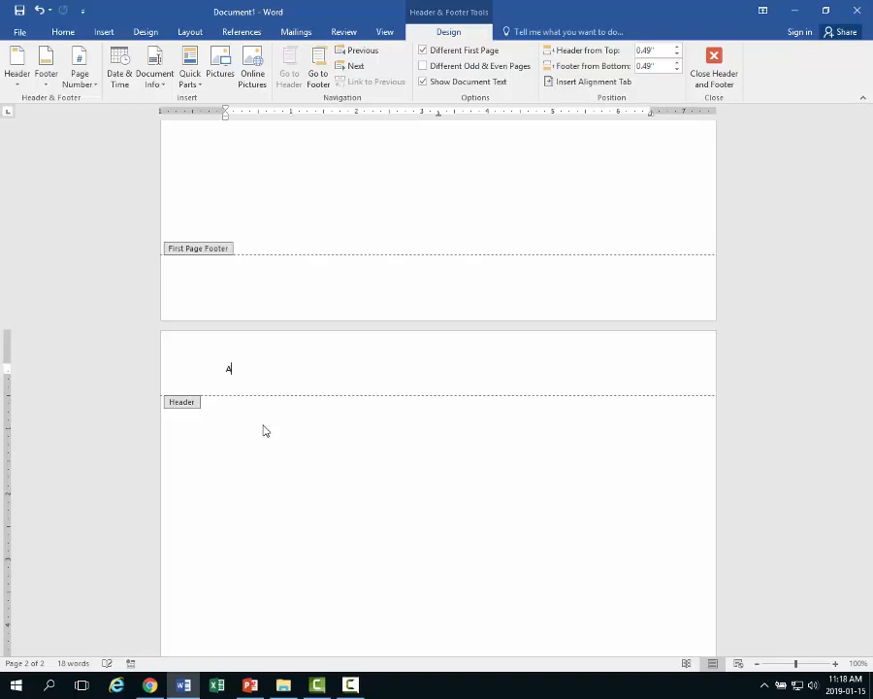
pyautogui.write('PA TITLE PAGE')
pyautogui.scroll(10, 288, 395)
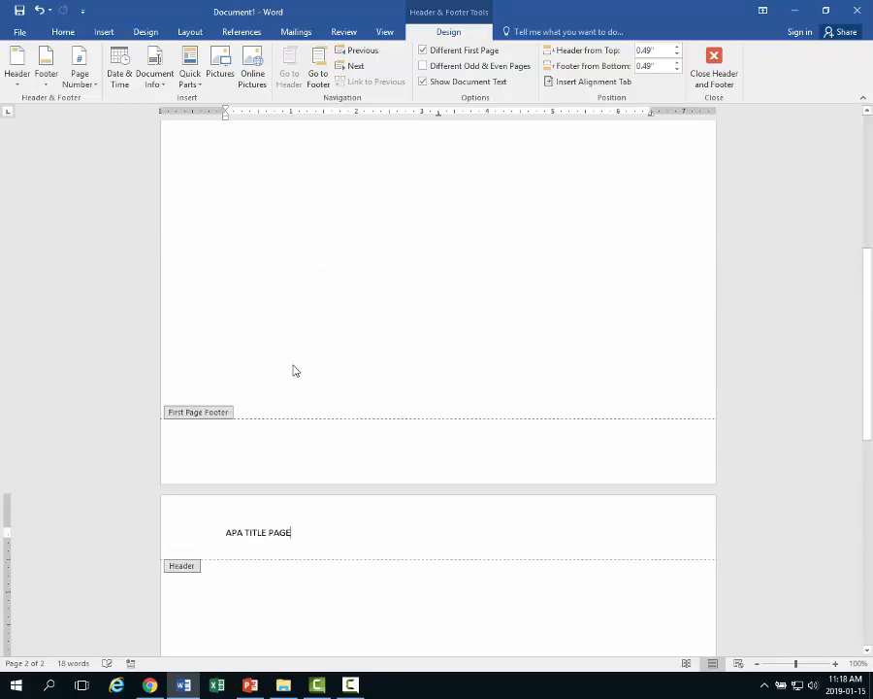
pyautogui.scroll(-1, 294, 353)
pyautogui.scroll(-10, 291, 354)
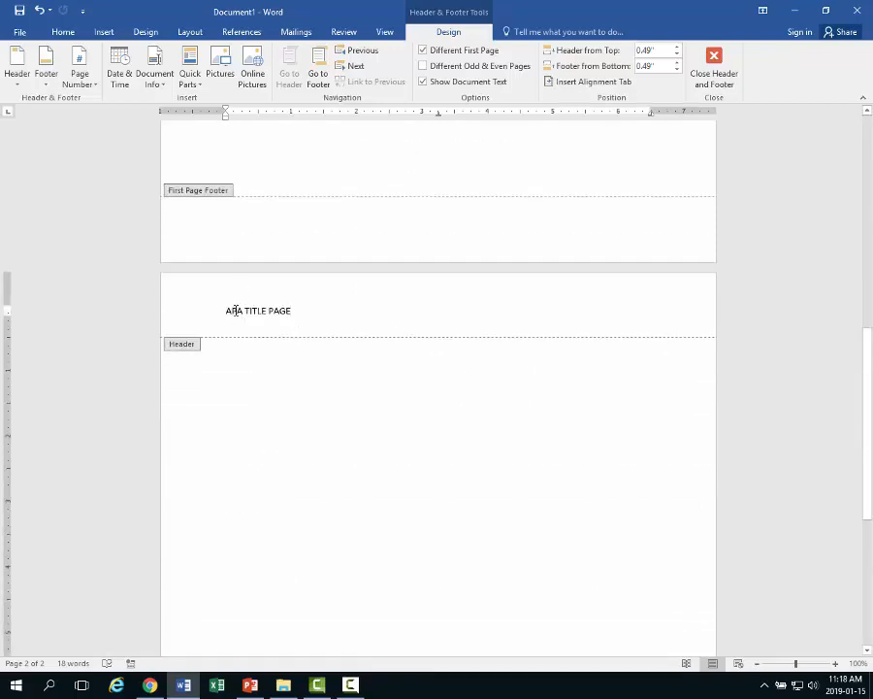
# - Retype page 2's header 'APA TITLE PAGE' in Times New Roman 12, then tab to the right
pyautogui.click(64, 32)
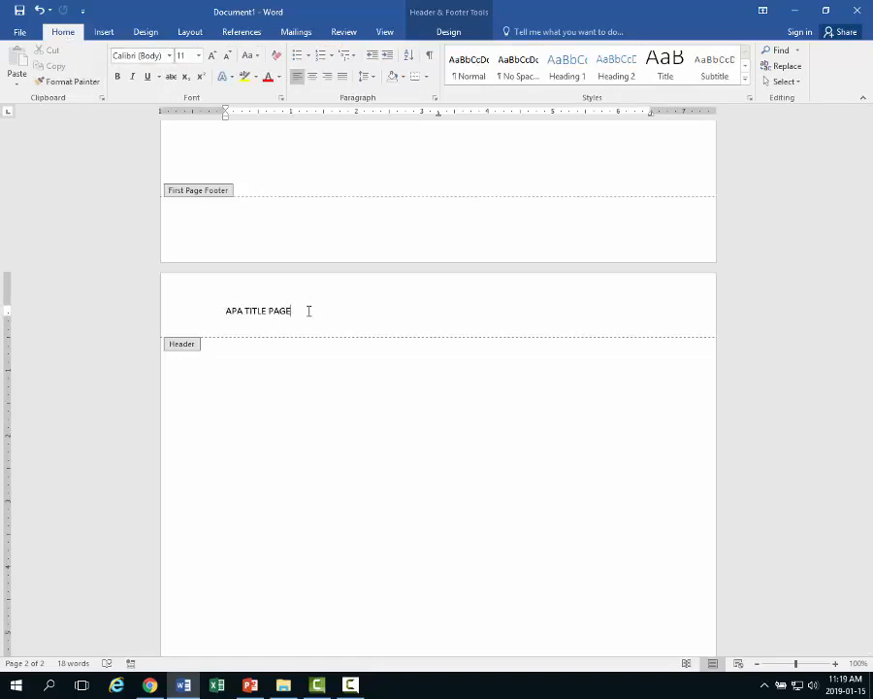
pyautogui.press('BackSpace')
pyautogui.press('BackSpace')
pyautogui.press('BackSpace')
pyautogui.press('BackSpace')
pyautogui.press('BackSpace')
pyautogui.press('BackSpace')
pyautogui.press('BackSpace')
pyautogui.press('BackSpace')
pyautogui.press('BackSpace')
pyautogui.press('BackSpace')
pyautogui.press('BackSpace')
pyautogui.press('BackSpace')
pyautogui.press('BackSpace')
pyautogui.click(169, 55)
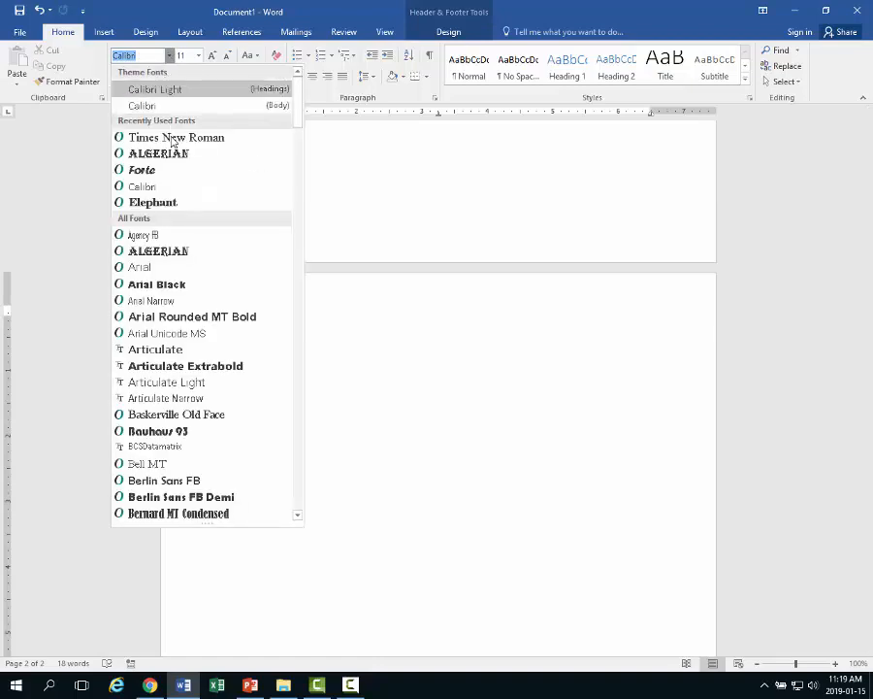
pyautogui.click(173, 137)
pyautogui.click(198, 56)
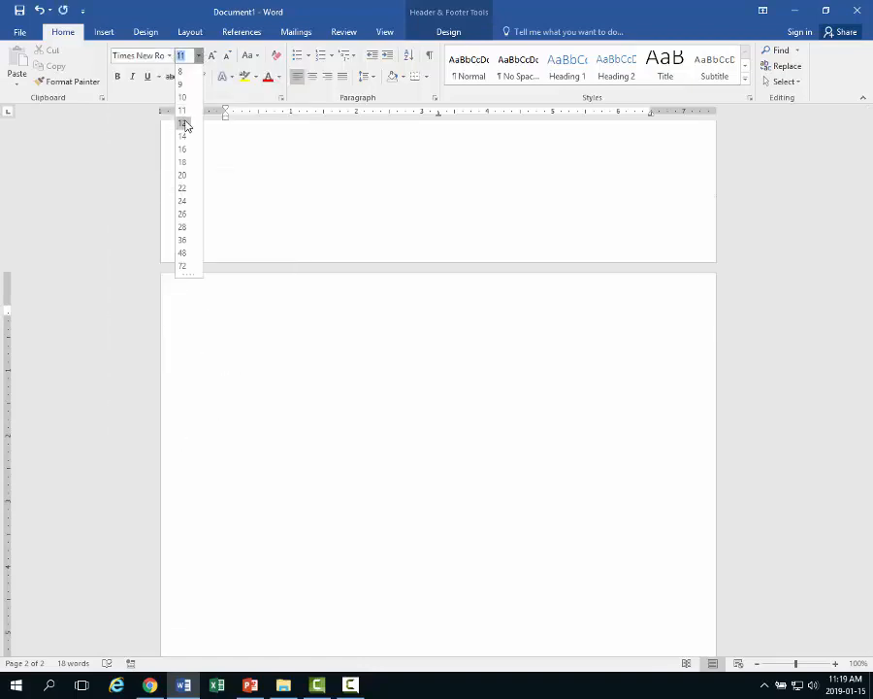
pyautogui.click(184, 123)
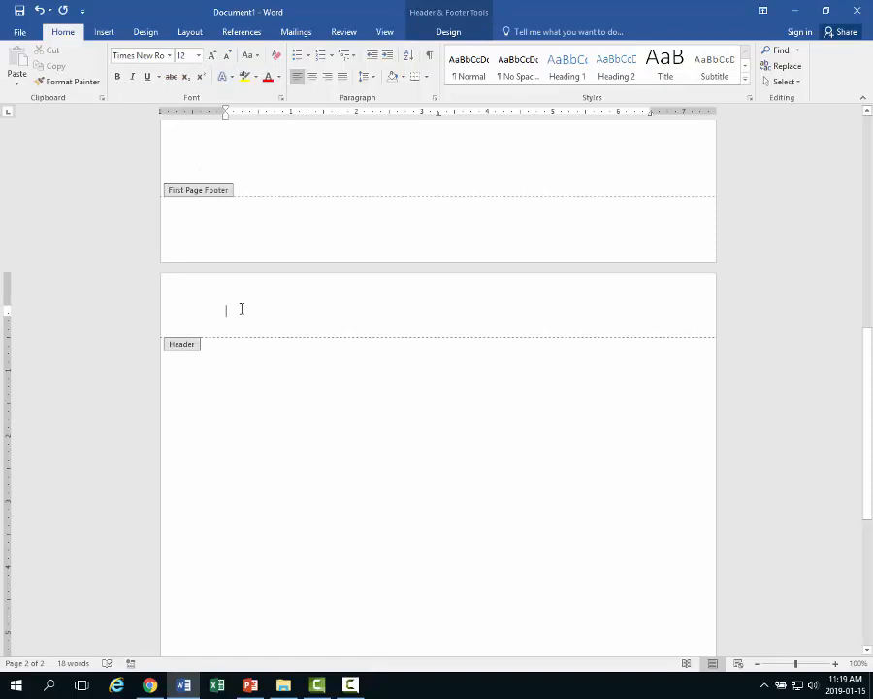
pyautogui.write('APA TITLE P')
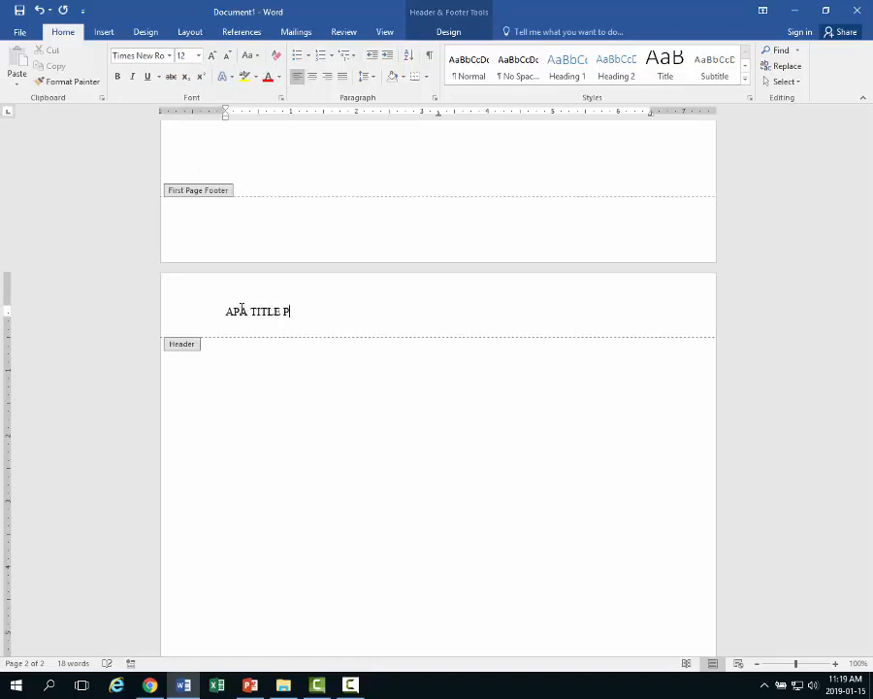
pyautogui.write('AGE')
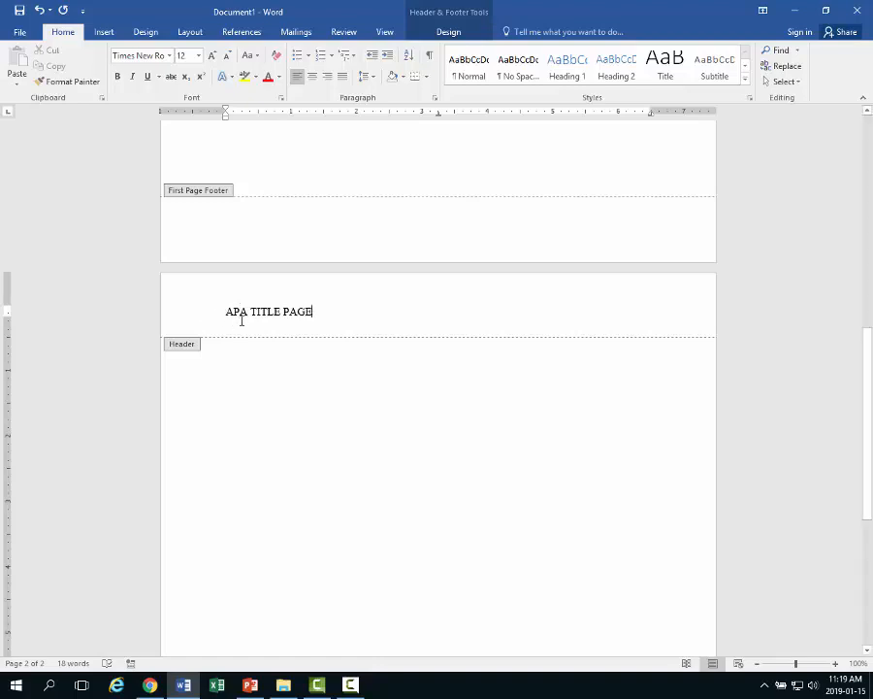
pyautogui.press('Tab')
pyautogui.press('Tab')
# - Insert a plain page number 2 at the right end of page 2's header
pyautogui.click(105, 33)
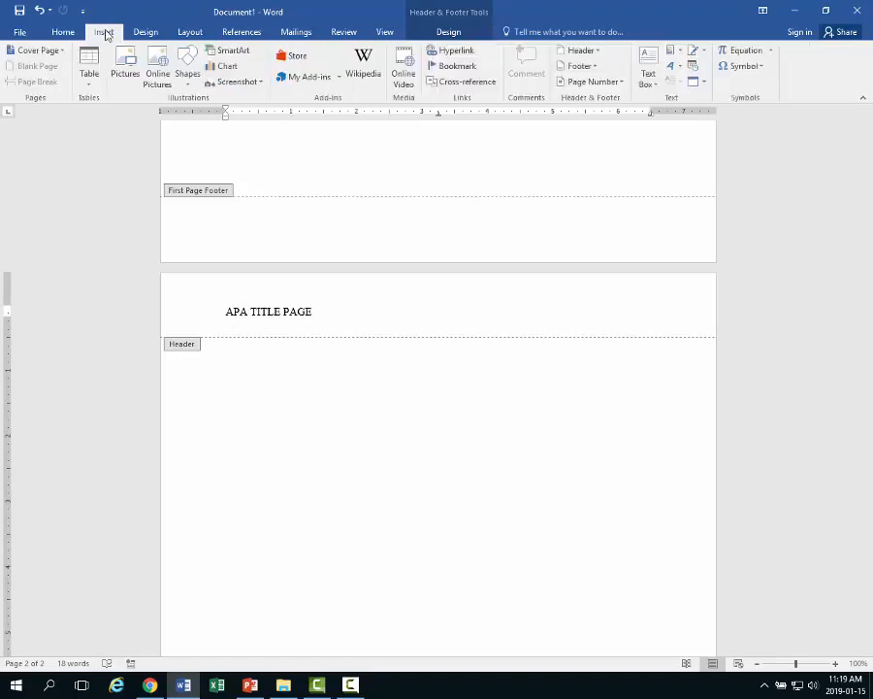
pyautogui.click(617, 84)
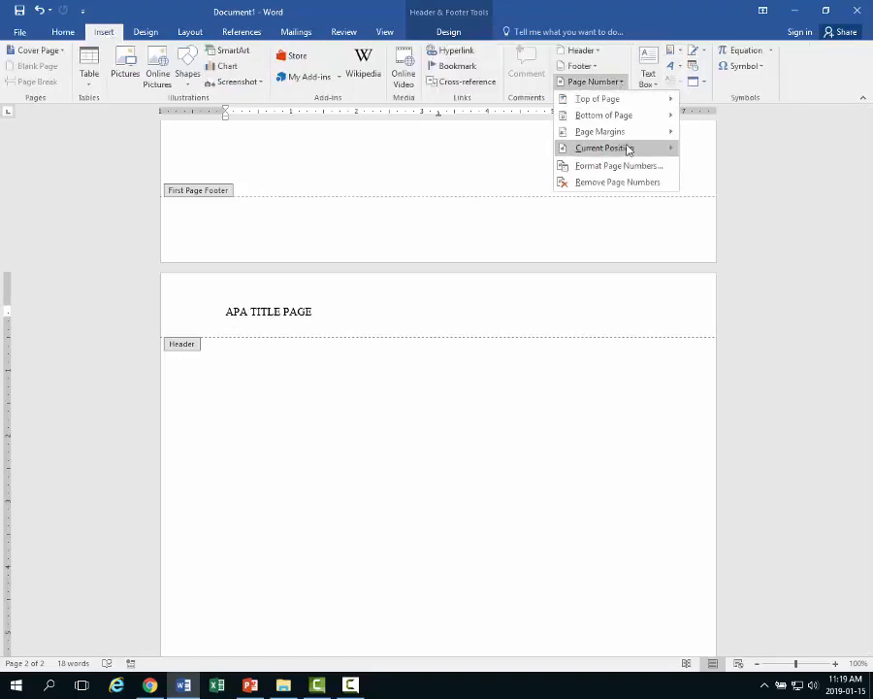
pyautogui.moveTo(607, 151)
pyautogui.click(385, 211)
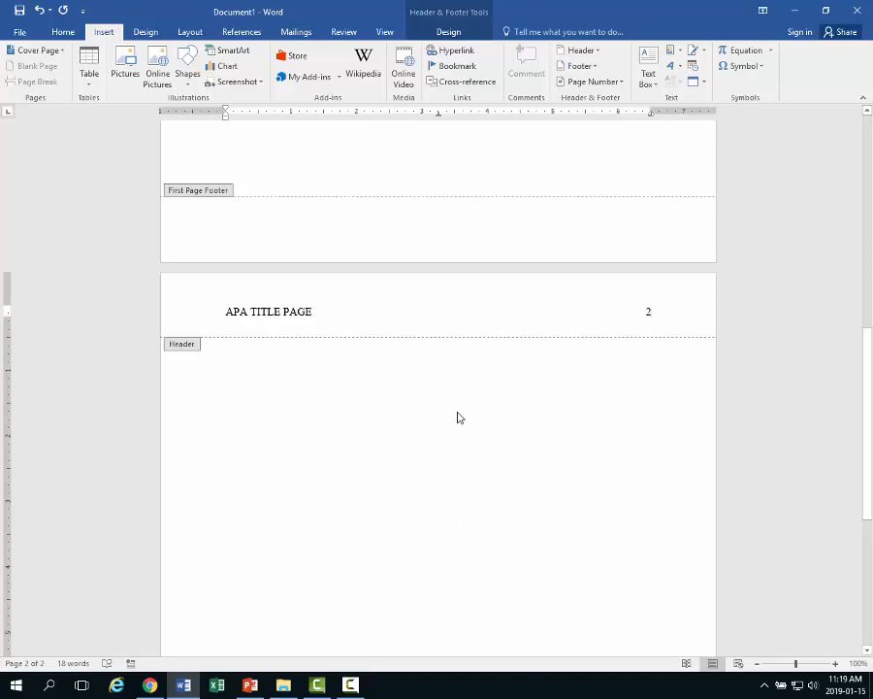
# - Return to the body, add a blank line and a page break creating page 3
pyautogui.doubleClick(450, 423)
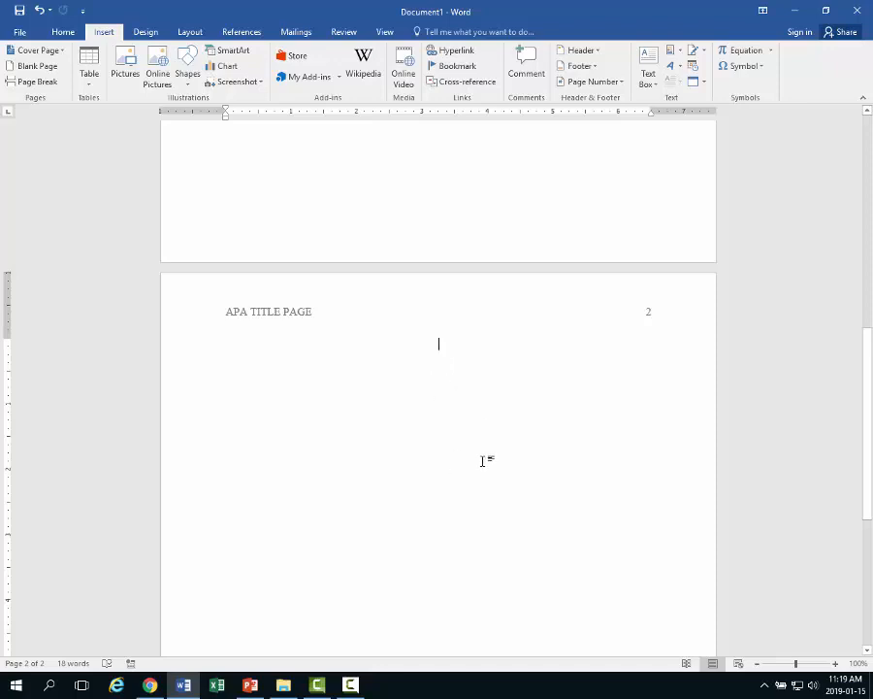
pyautogui.press('Return')
pyautogui.press('Return')
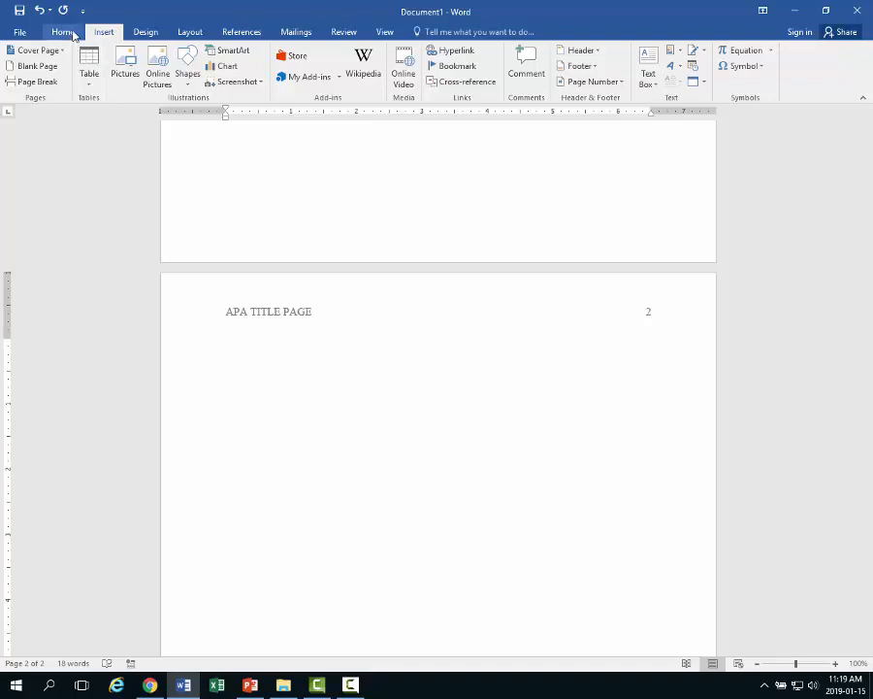
pyautogui.click(21, 84)
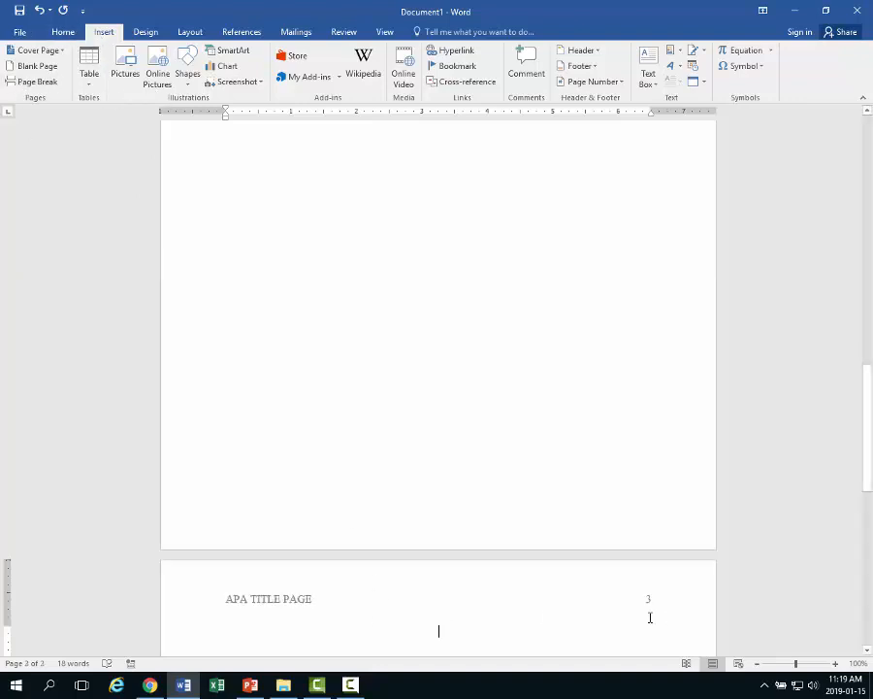
pyautogui.scroll(6, 421, 429)
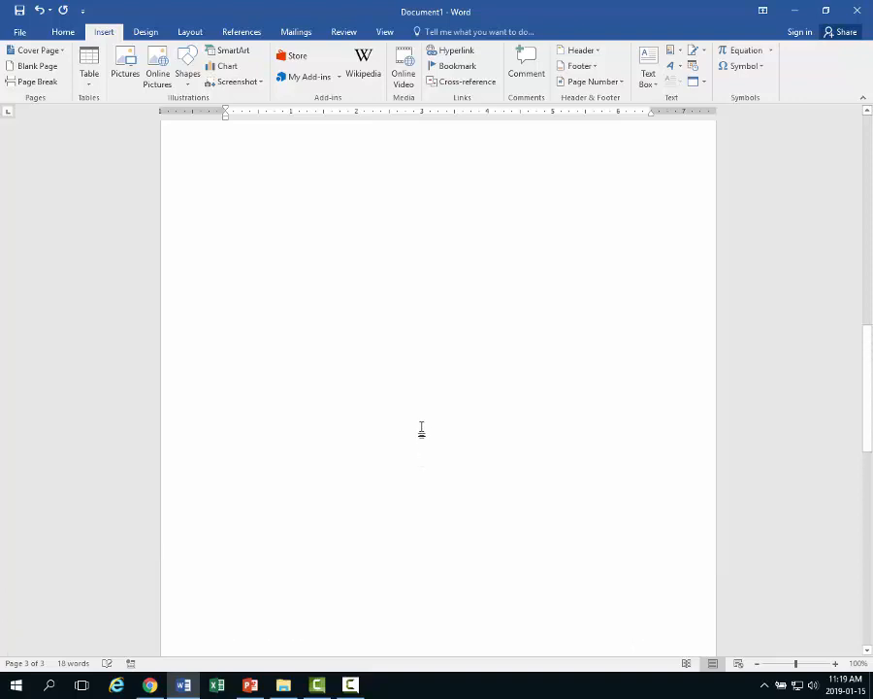
pyautogui.click(396, 448)
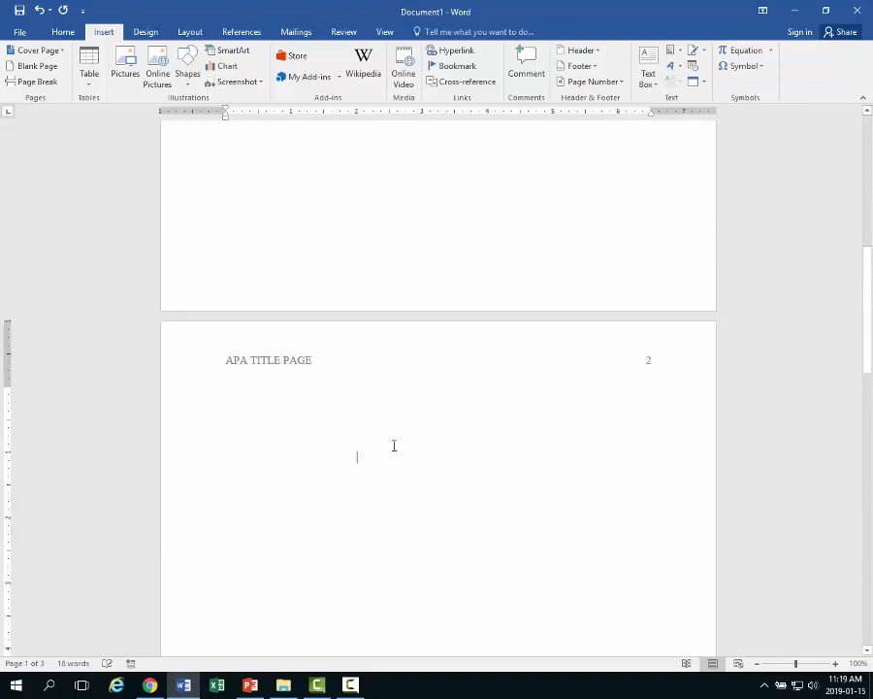